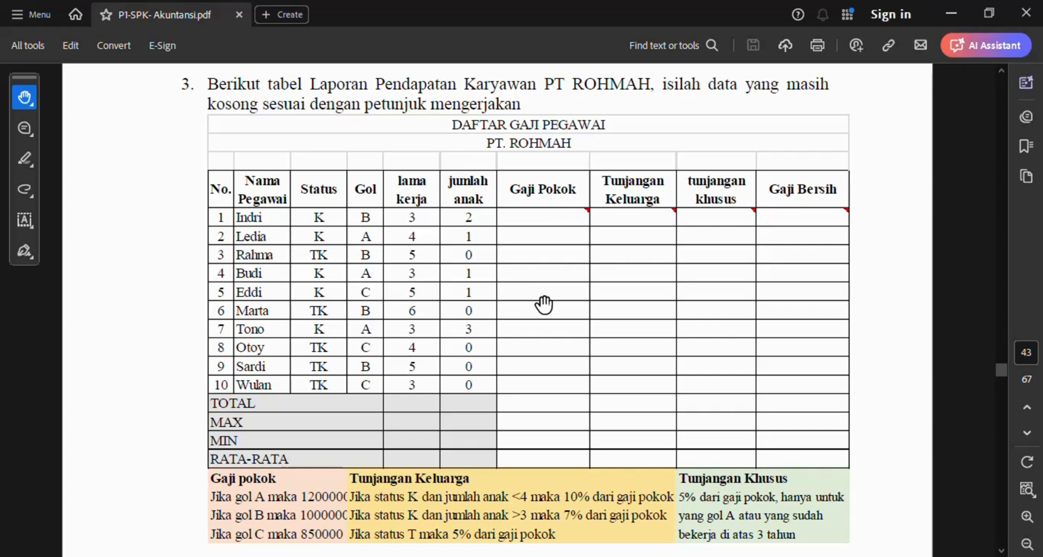
Switch to the Excel workbook and center the two table titles in rows 1 and 2, DAFTAR GAJI PEGAWAI and PT ROHMAH.
key(alt+Tab)
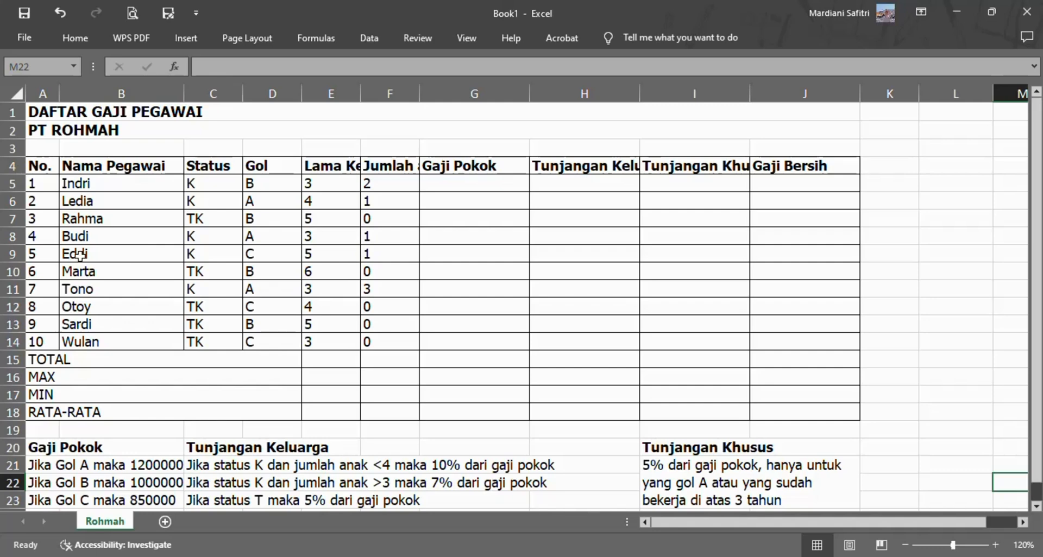
click(265, 104)
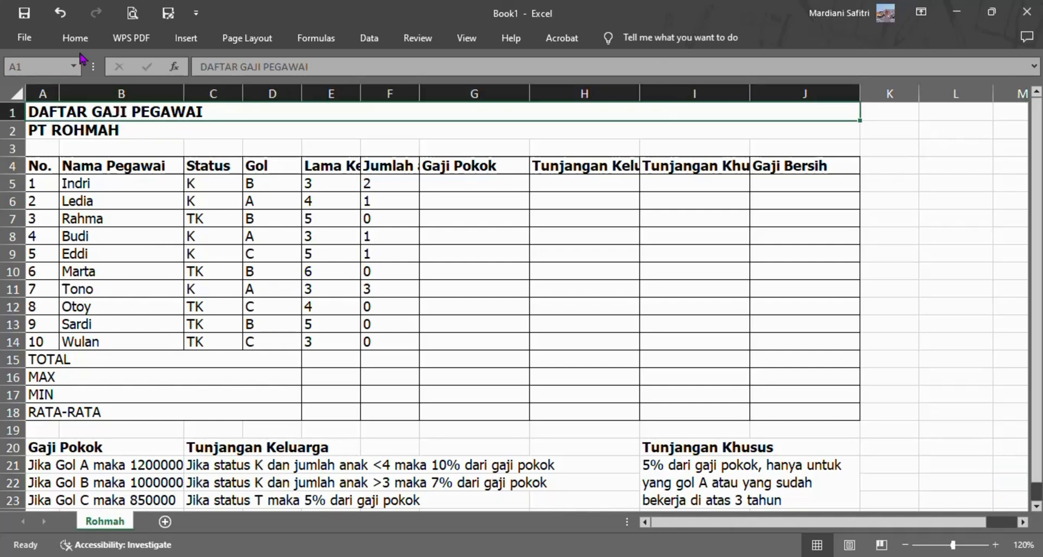
click(75, 37)
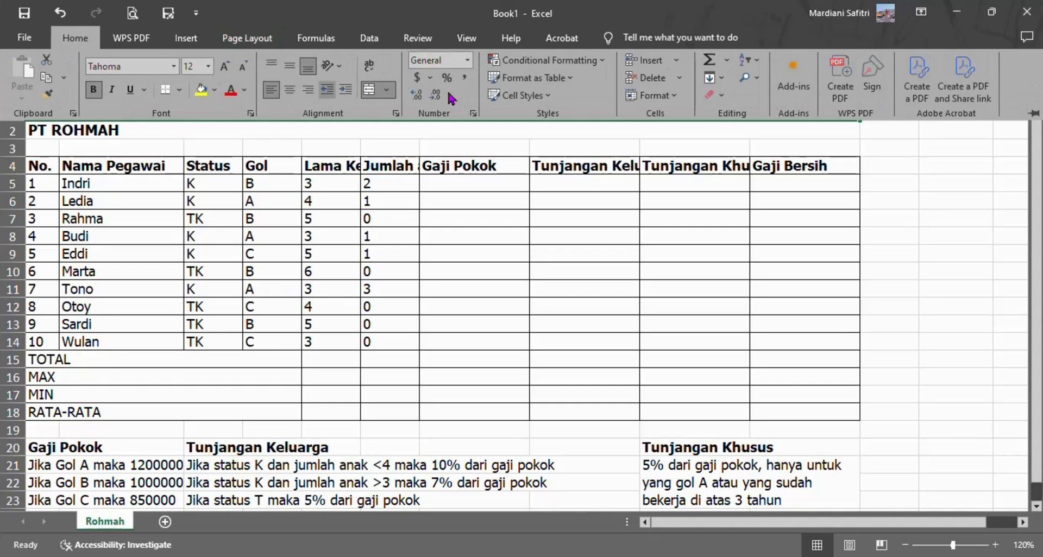
click(374, 96)
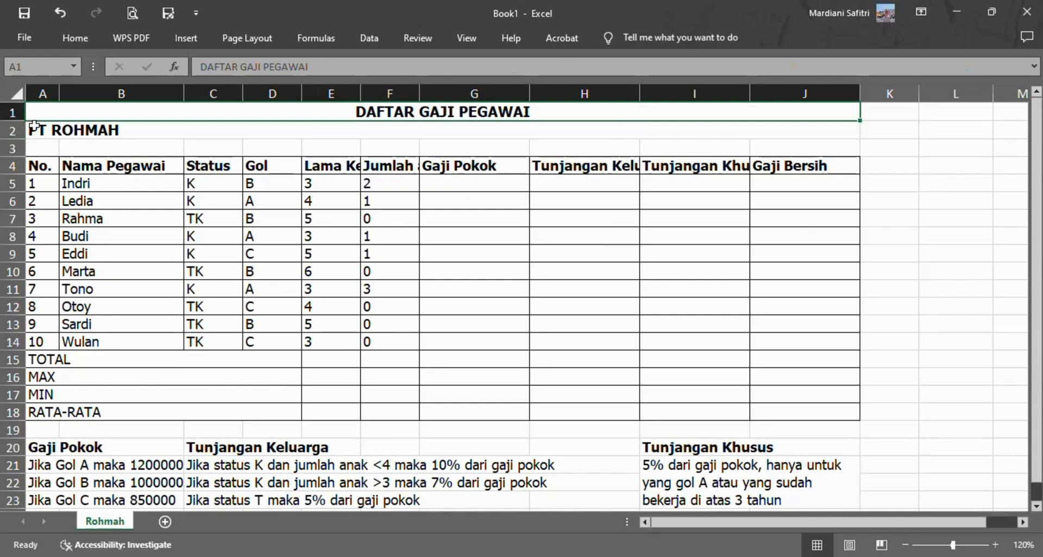
drag(32, 130, 716, 108)
click(710, 127)
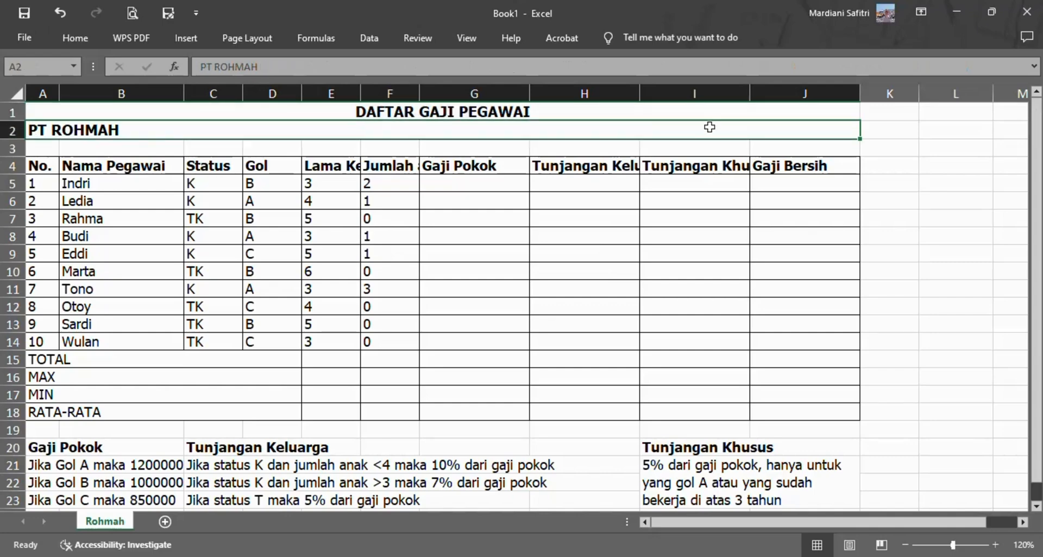
click(75, 38)
click(291, 92)
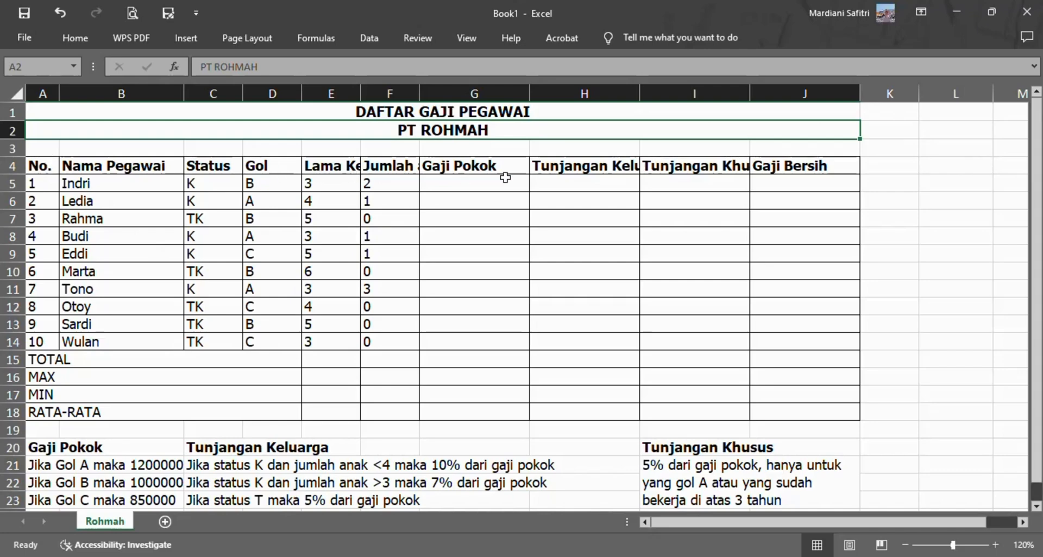
Wrap the text of the table's header row, A4:J4, and center it horizontally.
drag(41, 165, 815, 158)
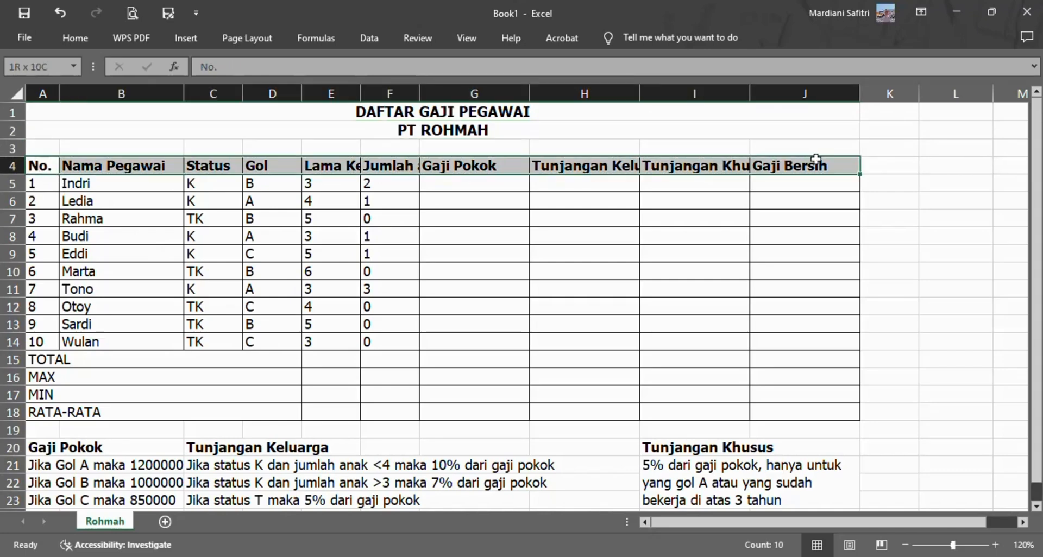
click(75, 38)
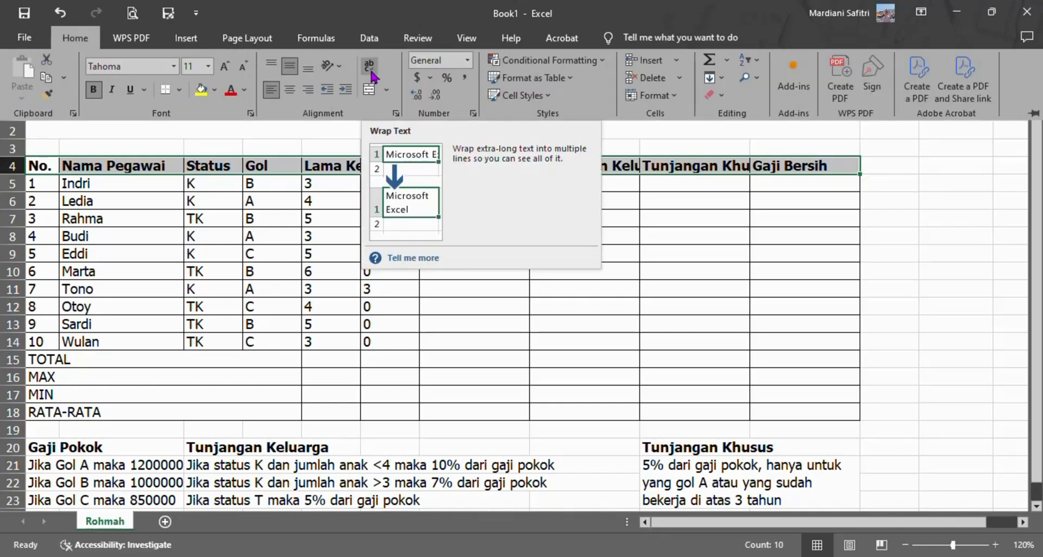
click(370, 67)
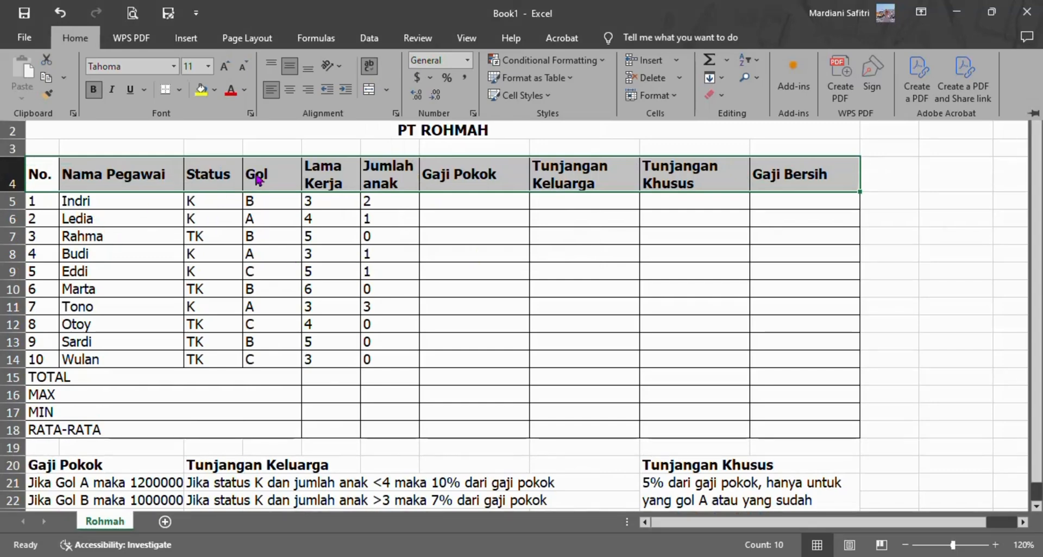
click(290, 97)
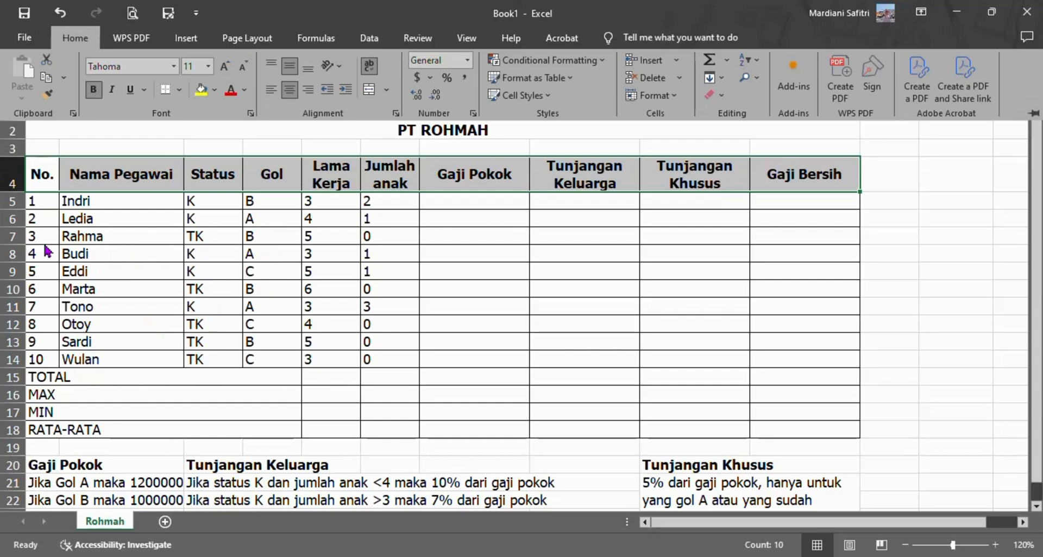
key(ctrl+F1)
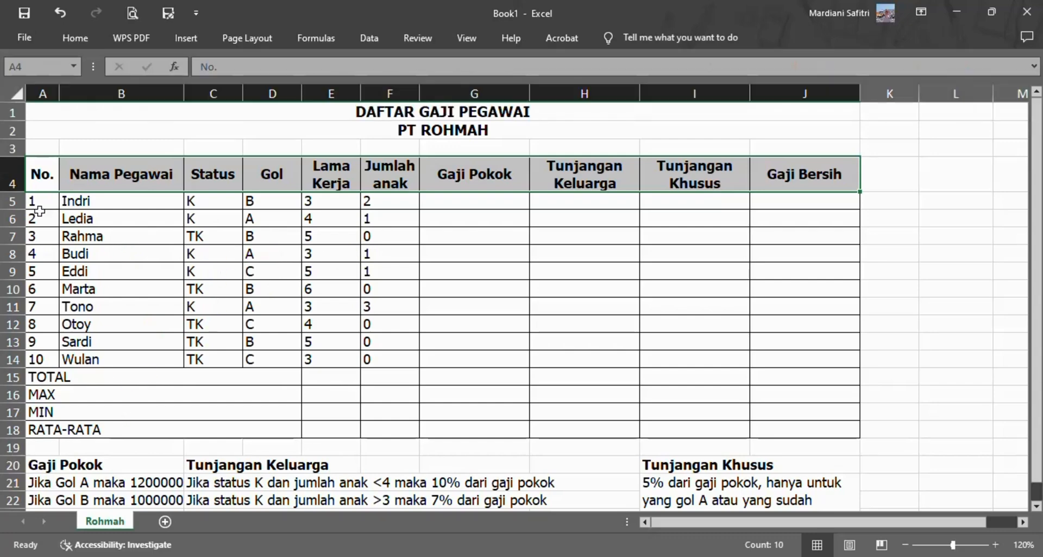
Center the No. values in A5:A14 and the Gol, Lama Kerja and Jumlah anak values in D5:F14.
drag(44, 202, 41, 361)
click(75, 37)
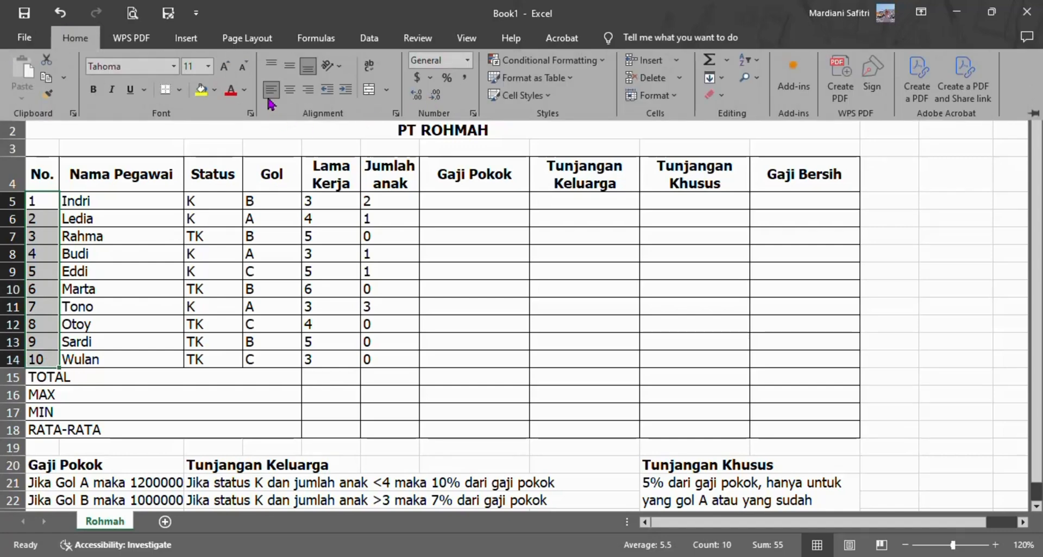
click(291, 90)
click(279, 200)
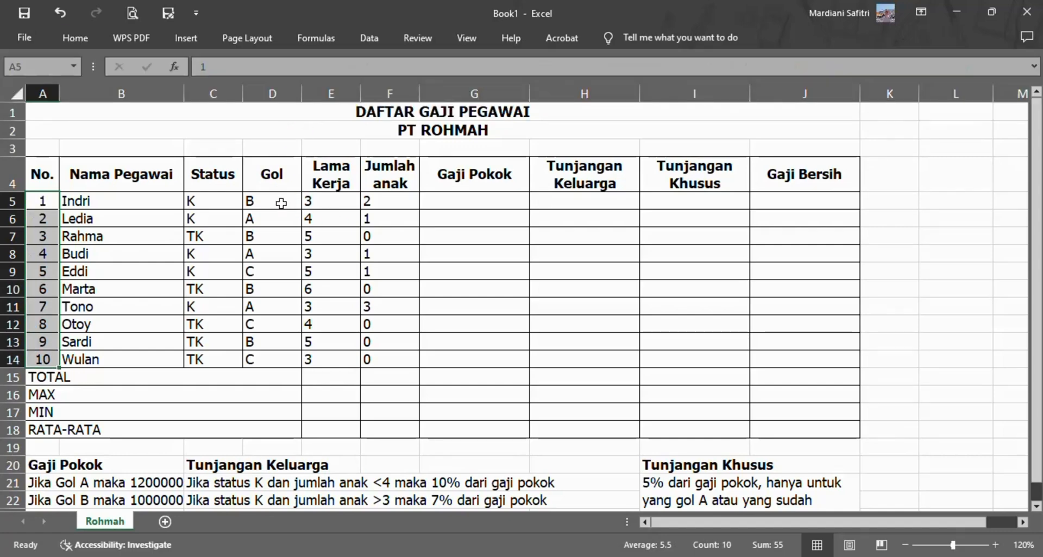
drag(279, 200, 399, 361)
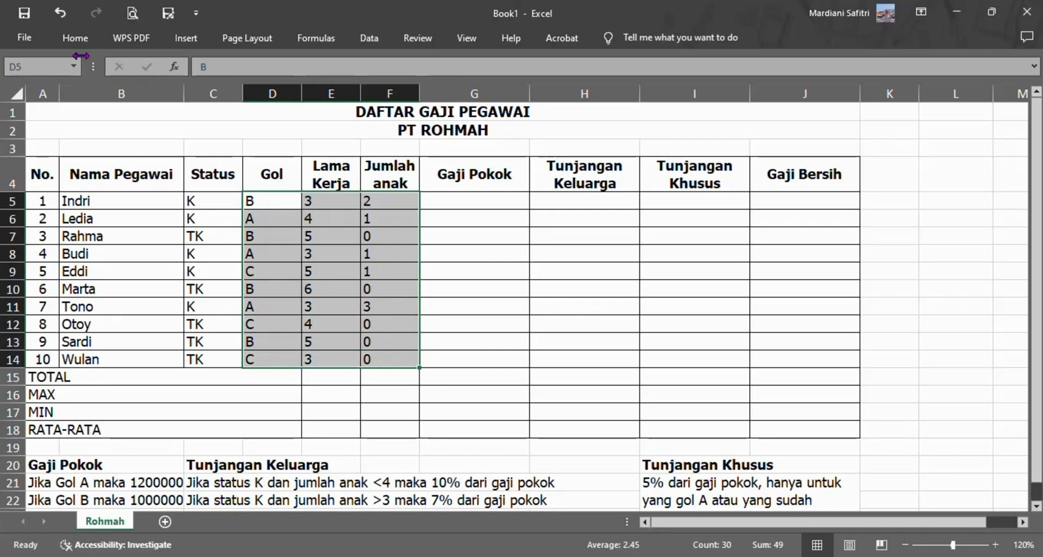
click(75, 37)
click(290, 89)
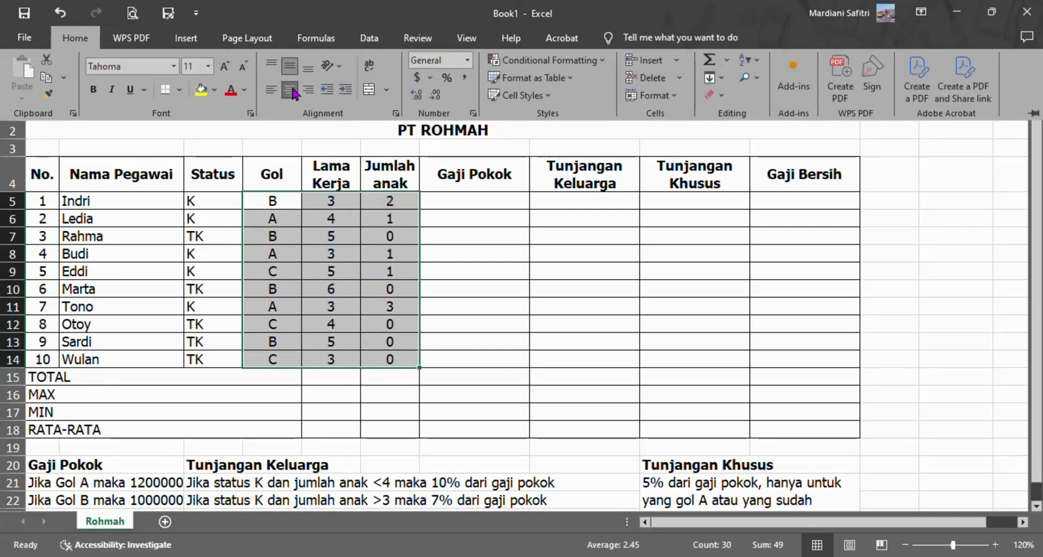
Center the Status column values in C5:C14.
click(220, 210)
drag(204, 202, 213, 358)
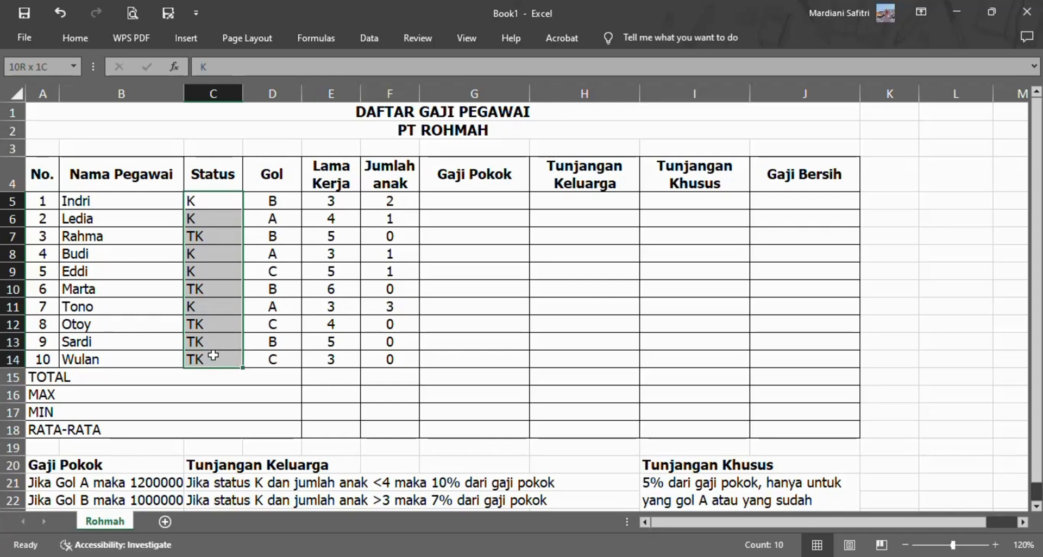
click(68, 44)
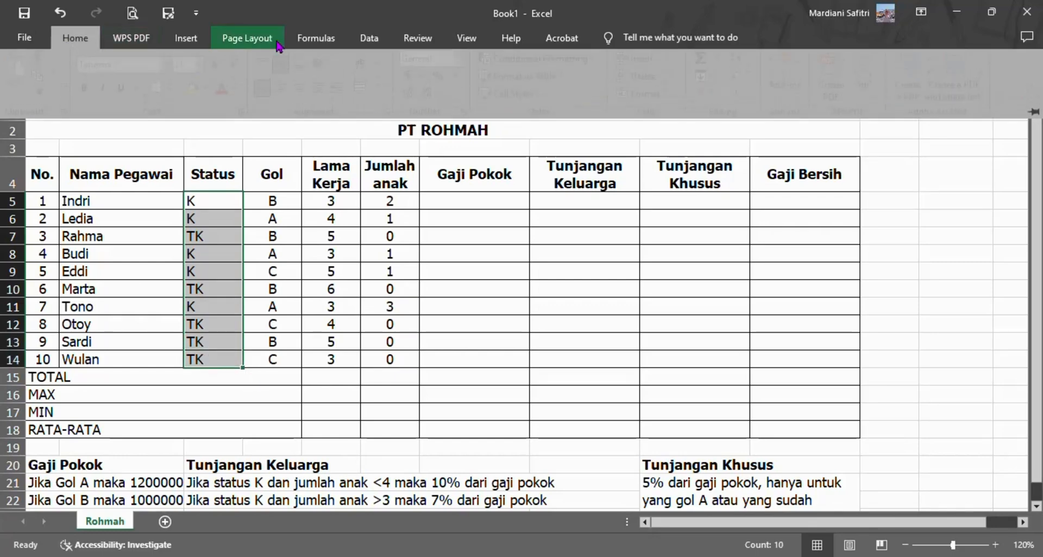
click(290, 89)
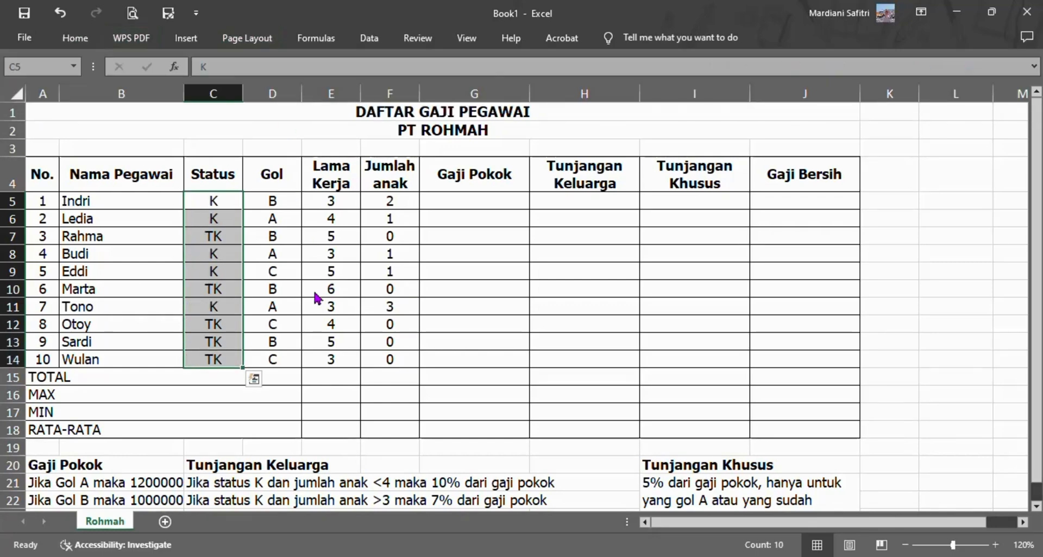
click(485, 329)
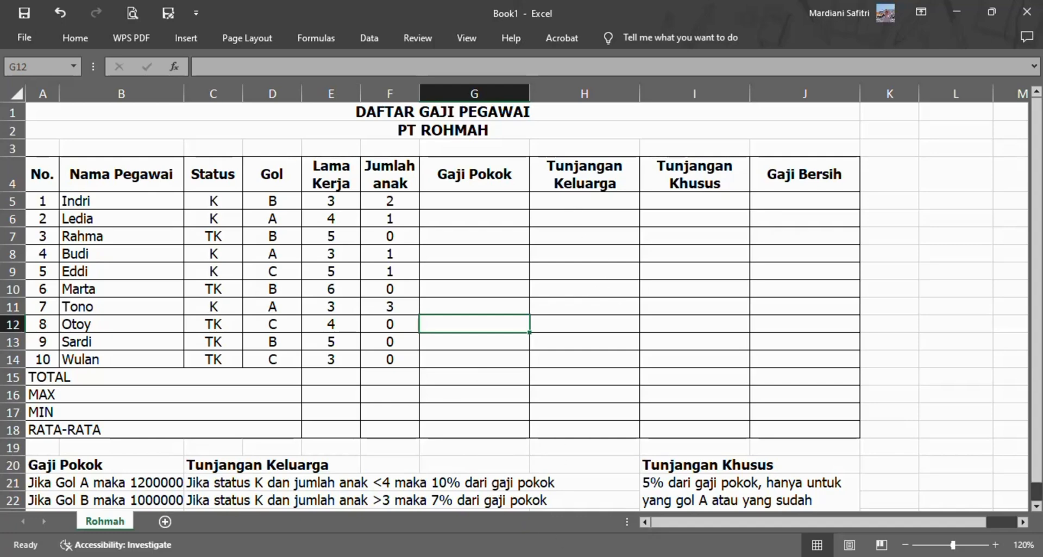
Compare the sheet with the salary table in P1-SPK- Akuntansi.pdf and return to the Excel workbook.
key(alt+Tab)
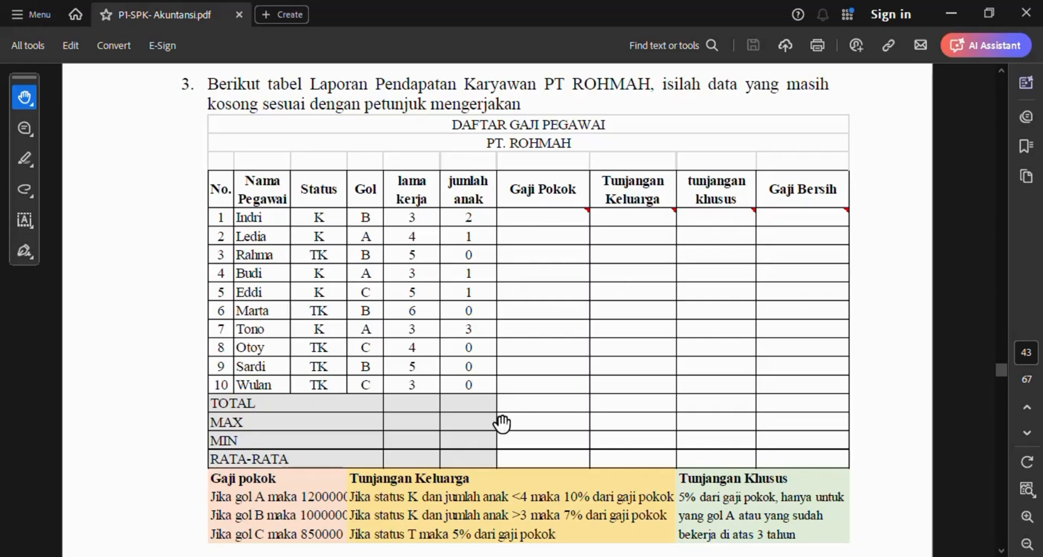
key(alt+Tab)
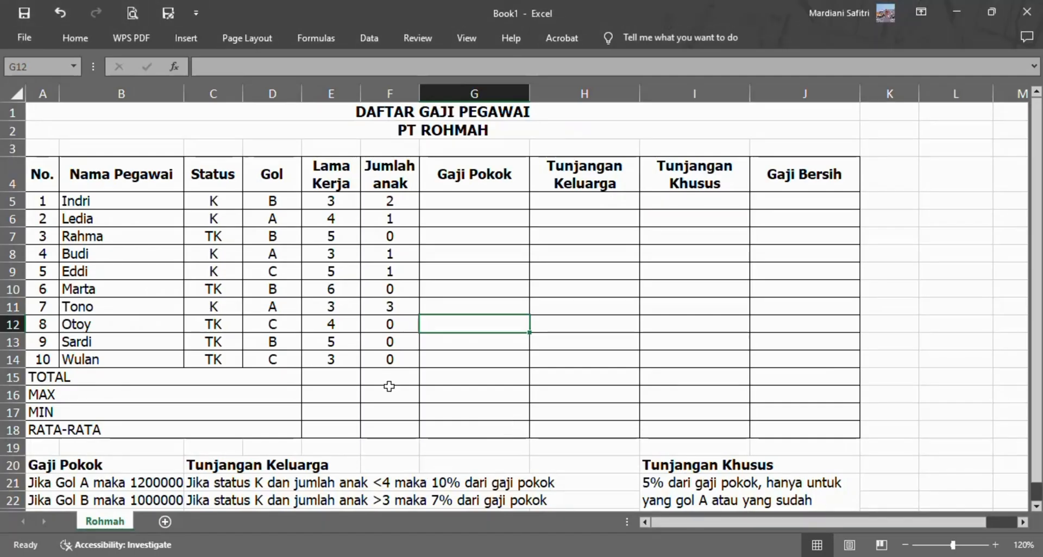
click(463, 408)
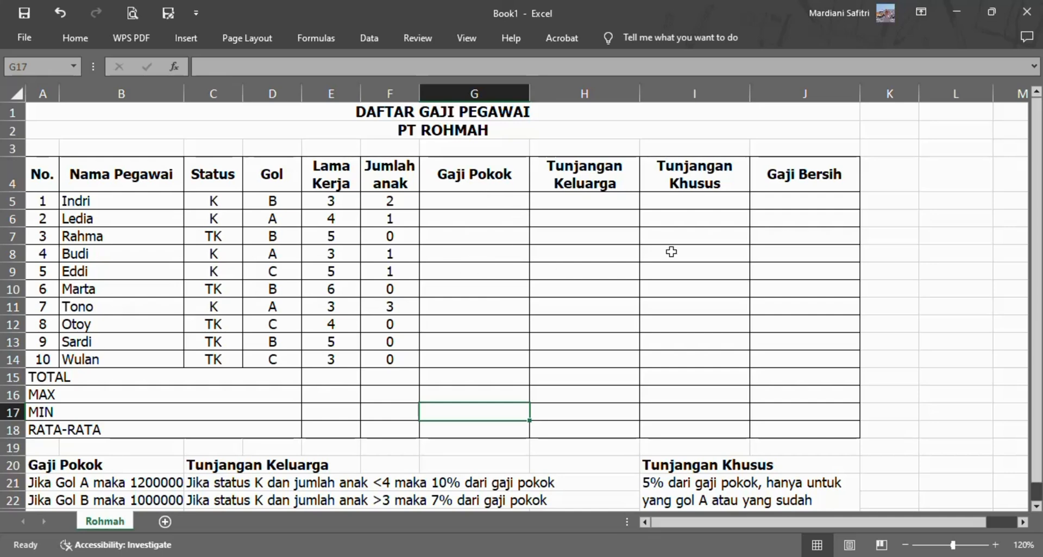
Begin the Gaji Pokok formula in G5 with an IF that gives 1200000 when D5 equals "A".
click(483, 201)
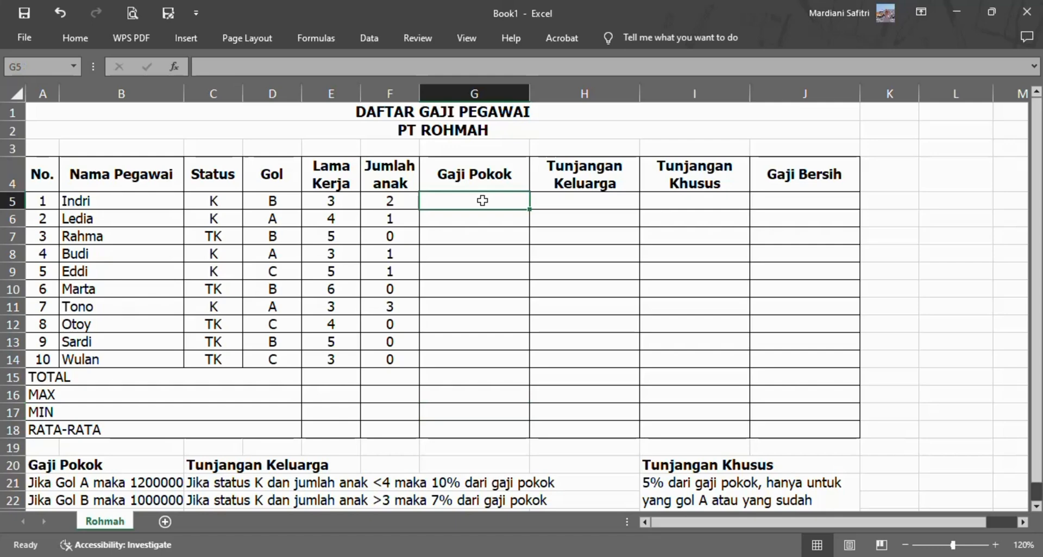
click(1036, 507)
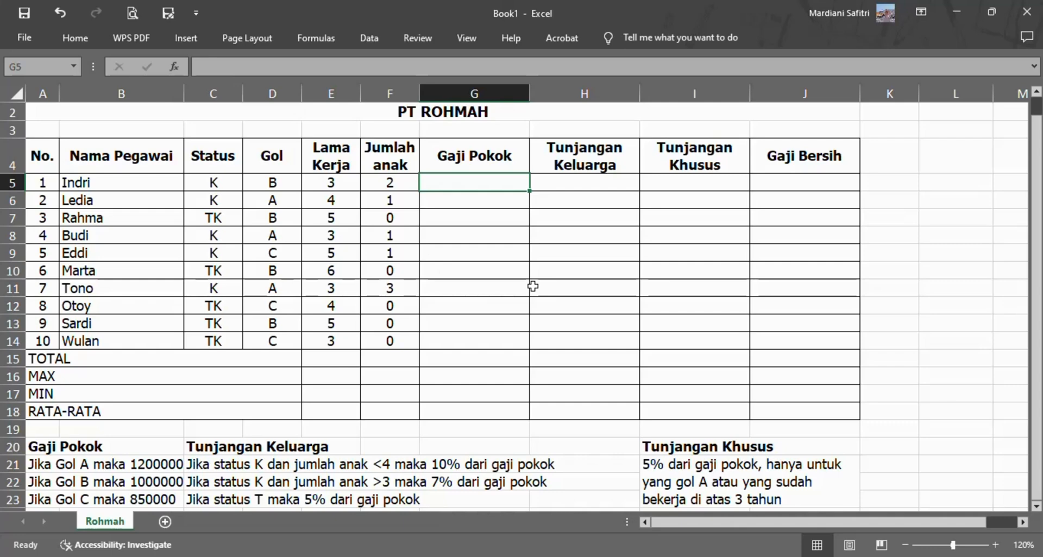
text(=)
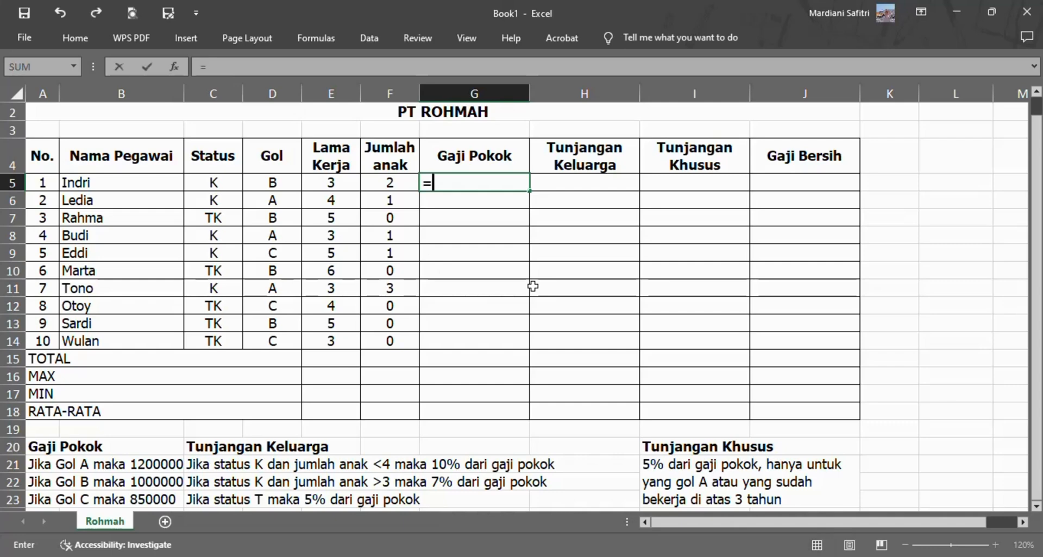
text(if)
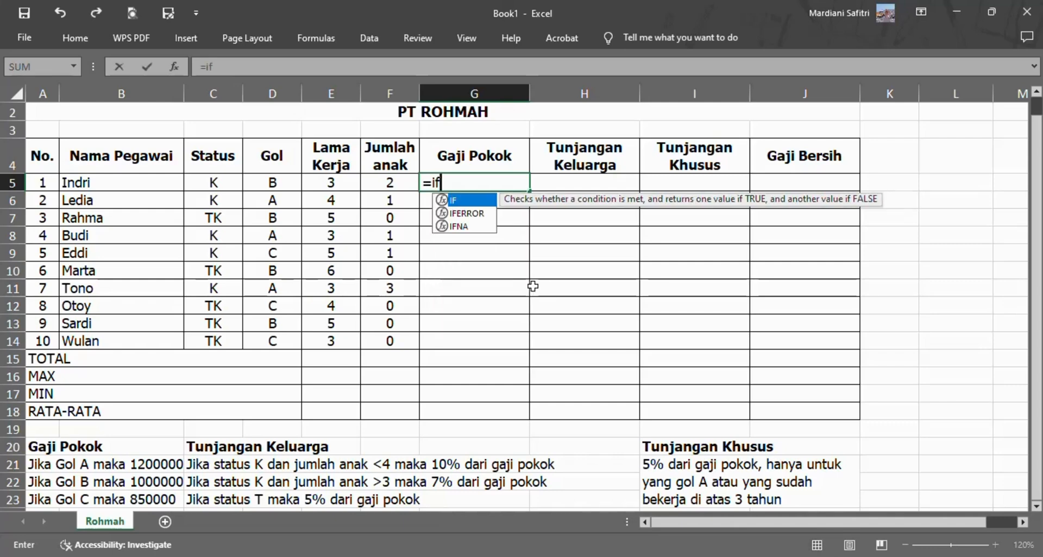
text(()
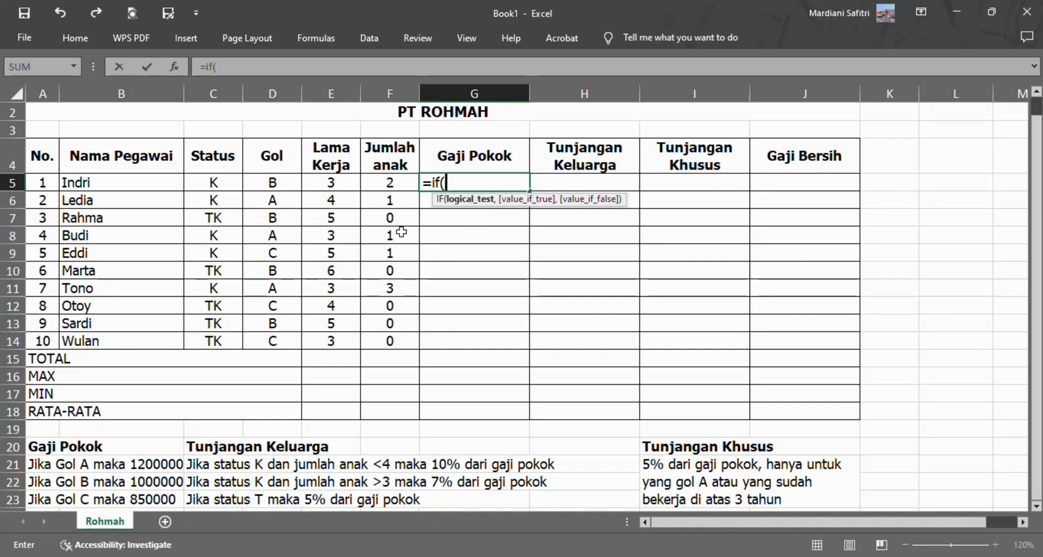
click(232, 184)
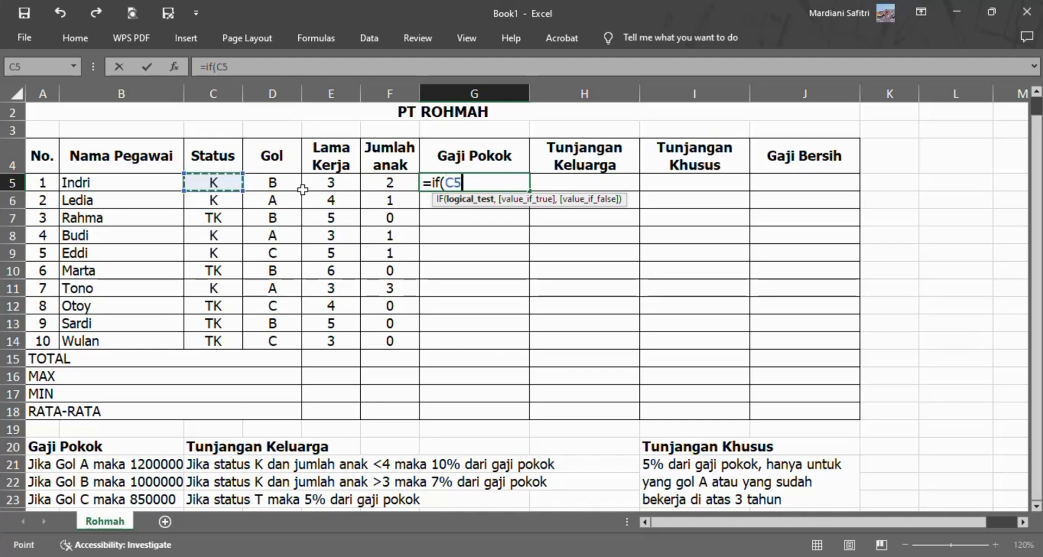
click(286, 184)
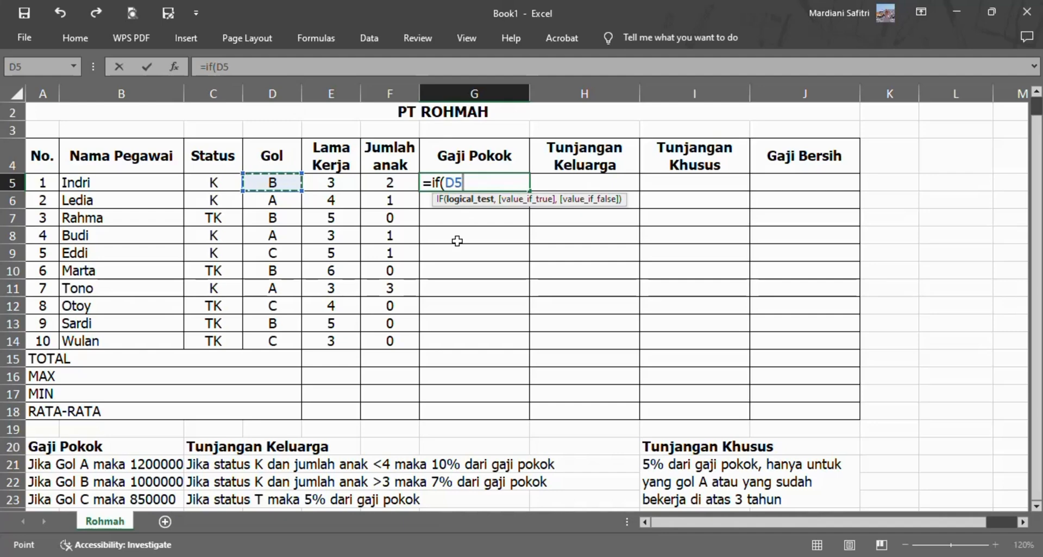
text(=)
text(A)
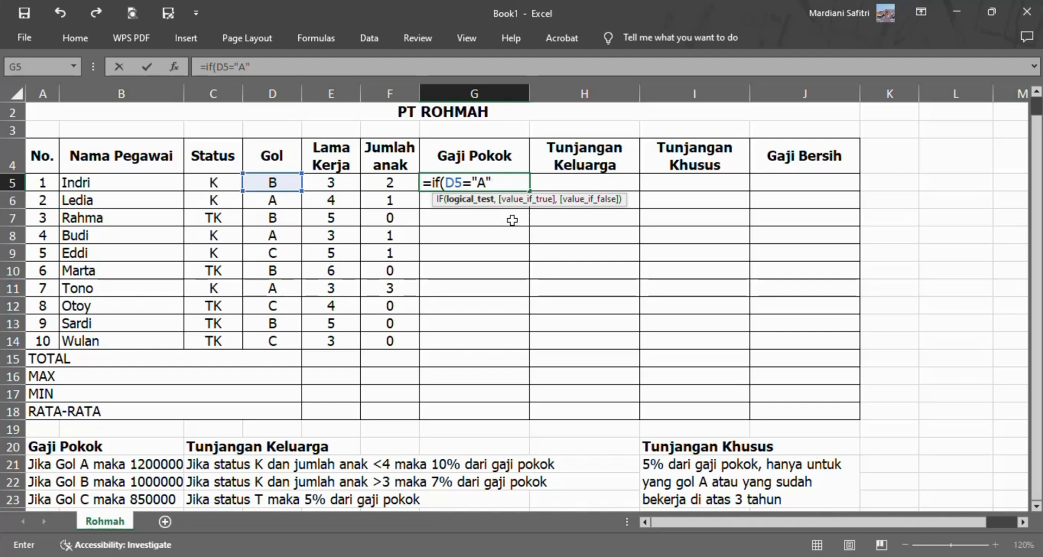
text(,)
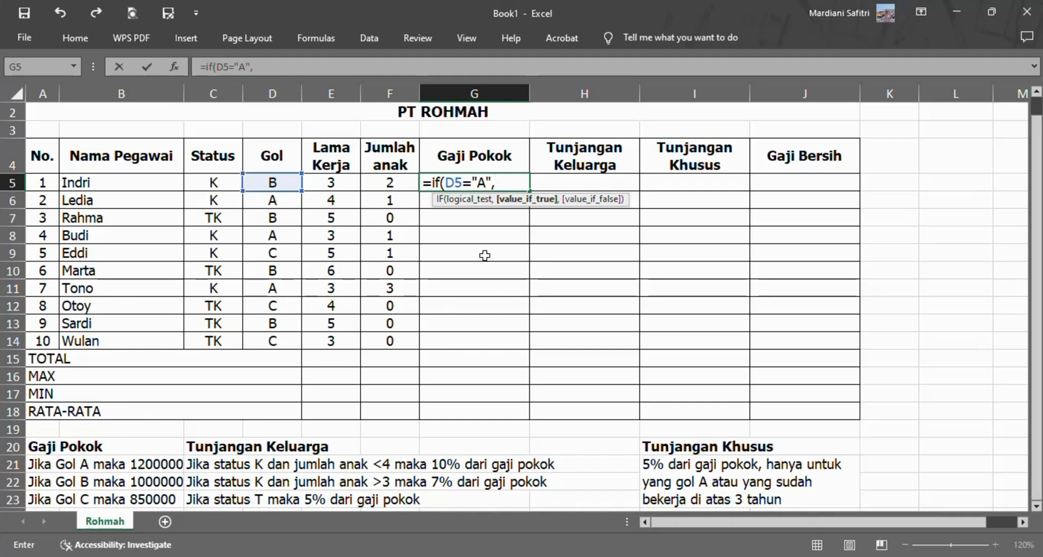
text(1200000)
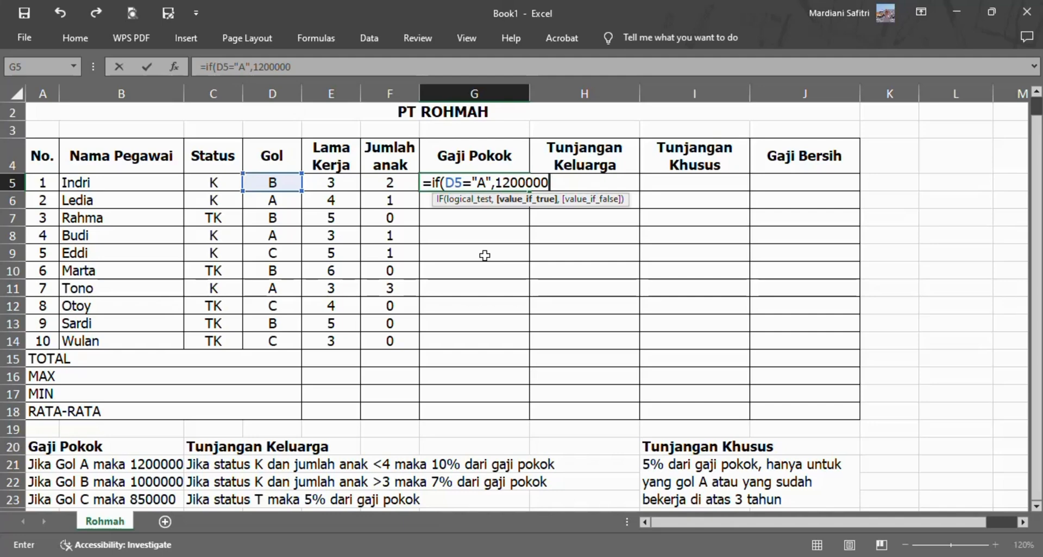
Nest a second IF in the Gaji Pokok formula in G5 that gives 1000000 when D5 equals "B".
text(,)
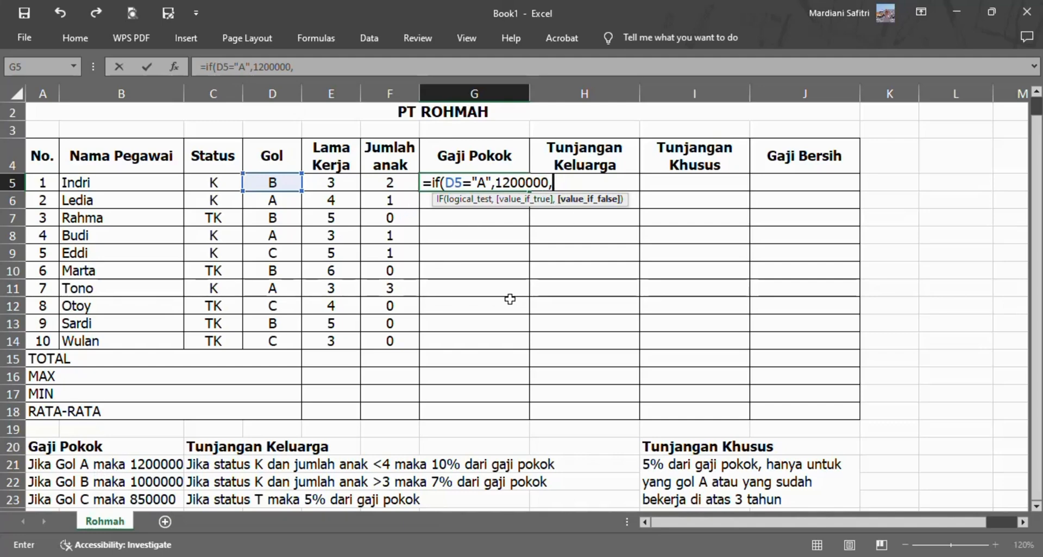
text(if()
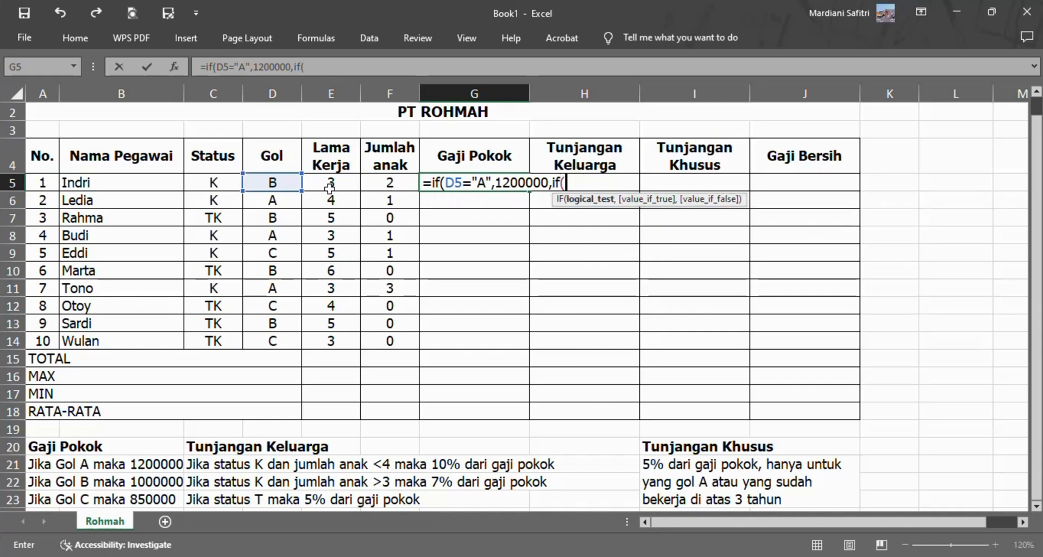
click(283, 183)
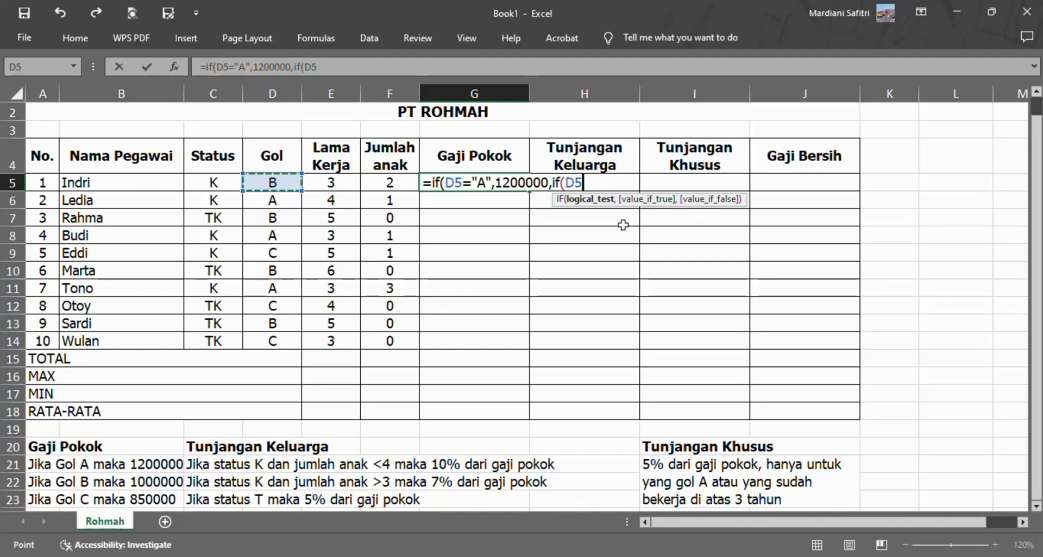
text(="B")
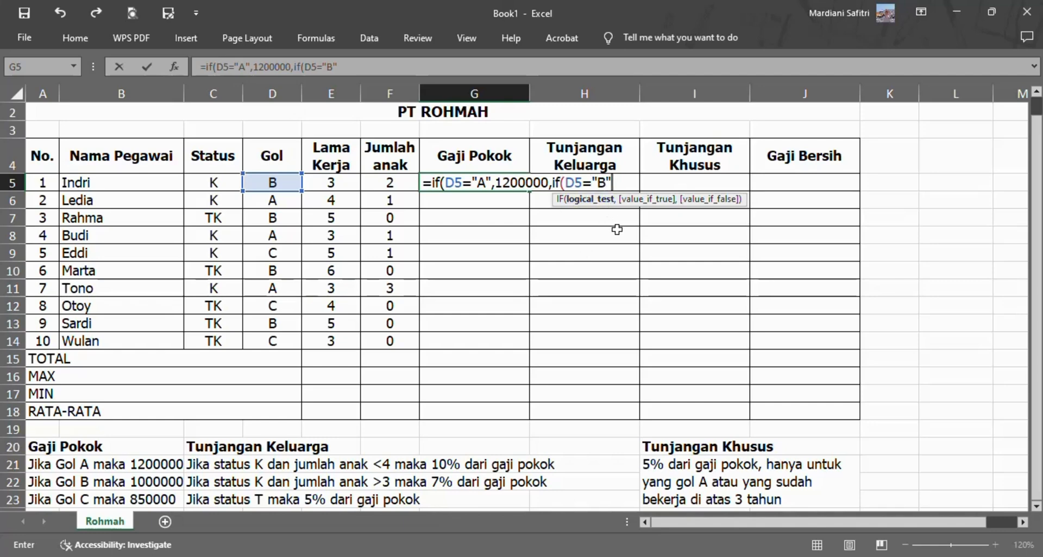
text(,)
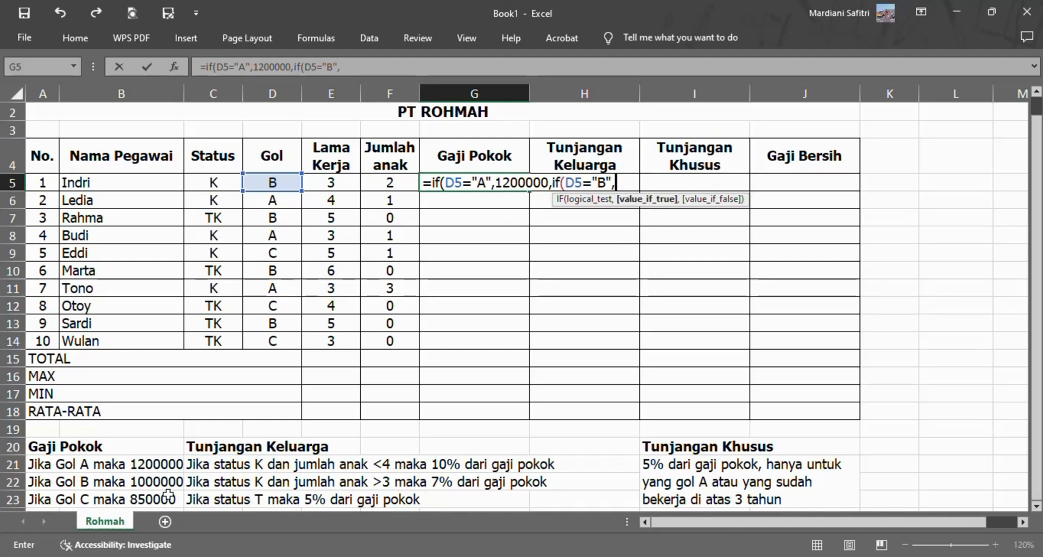
text(1000000)
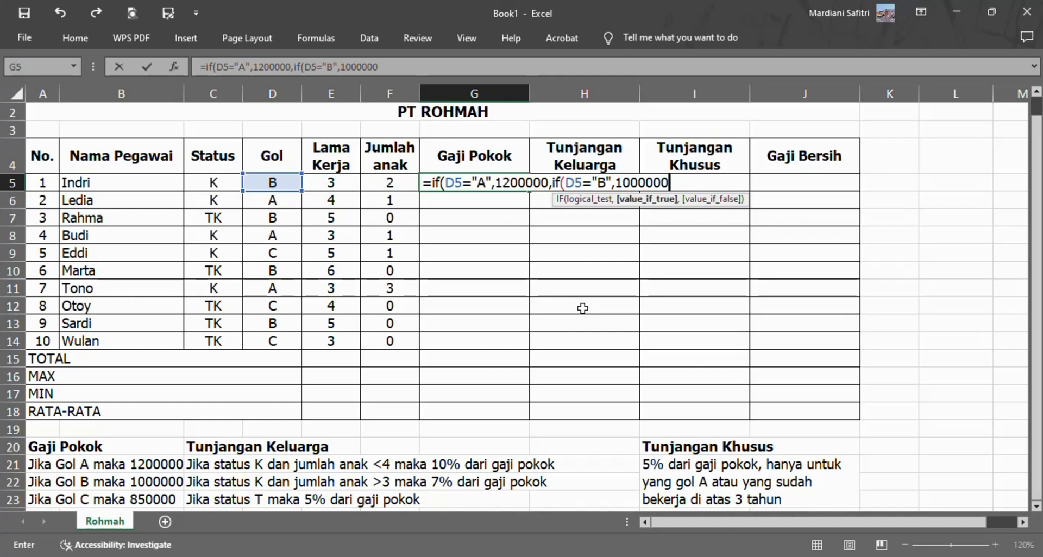
Complete the Gaji Pokok formula in G5 with 850000 as the value for any other Gol and enter it.
text(,)
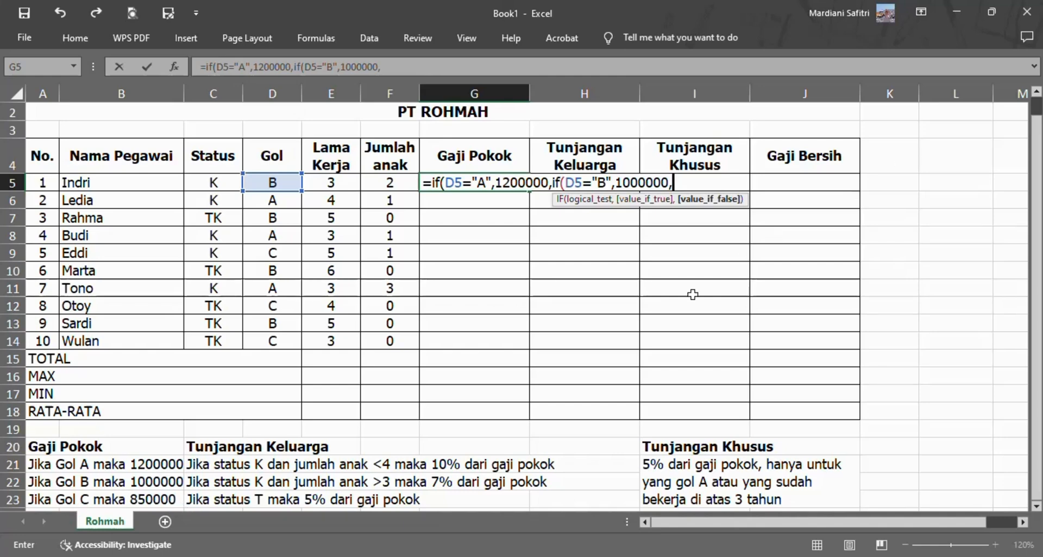
text(850000)
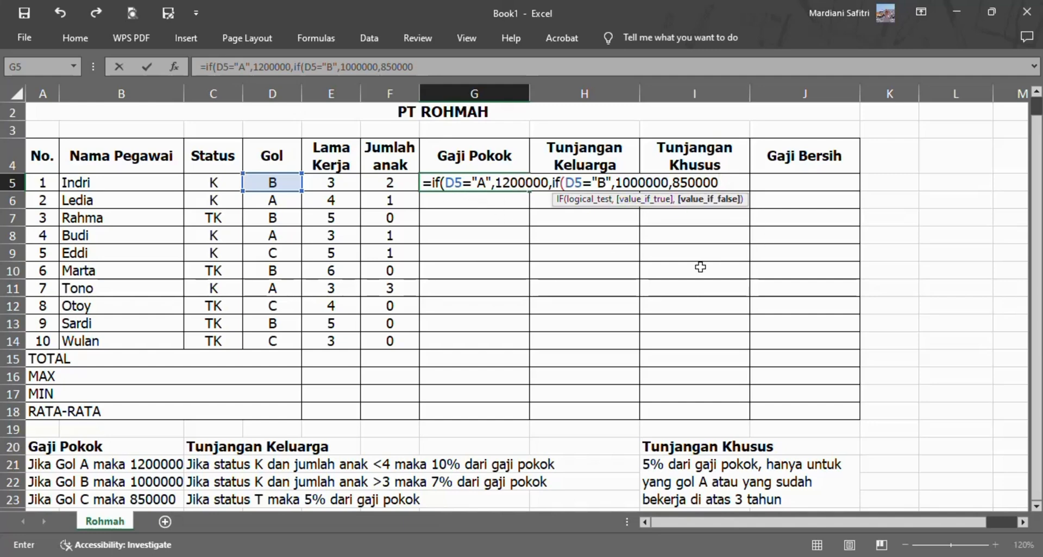
text()))
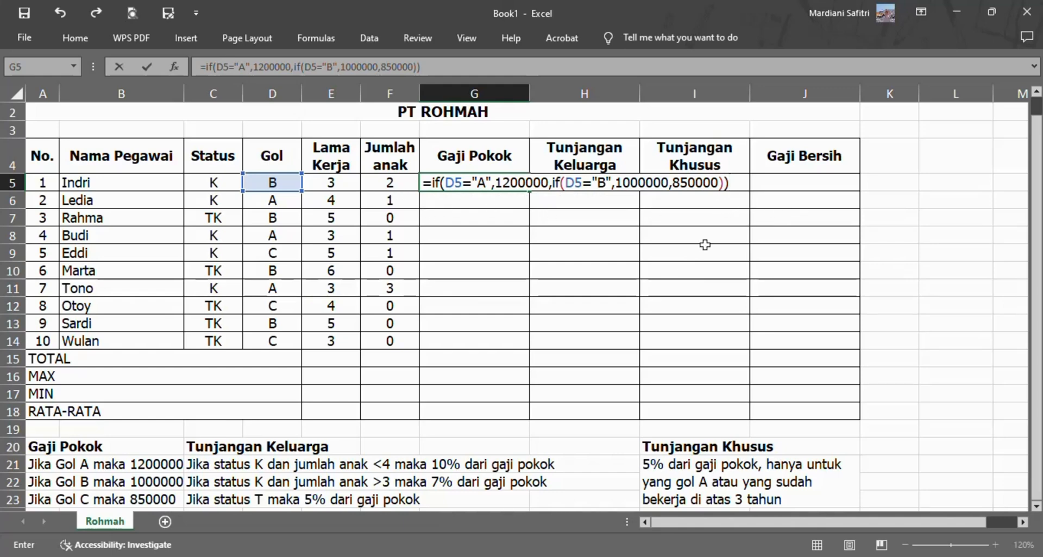
key(Return)
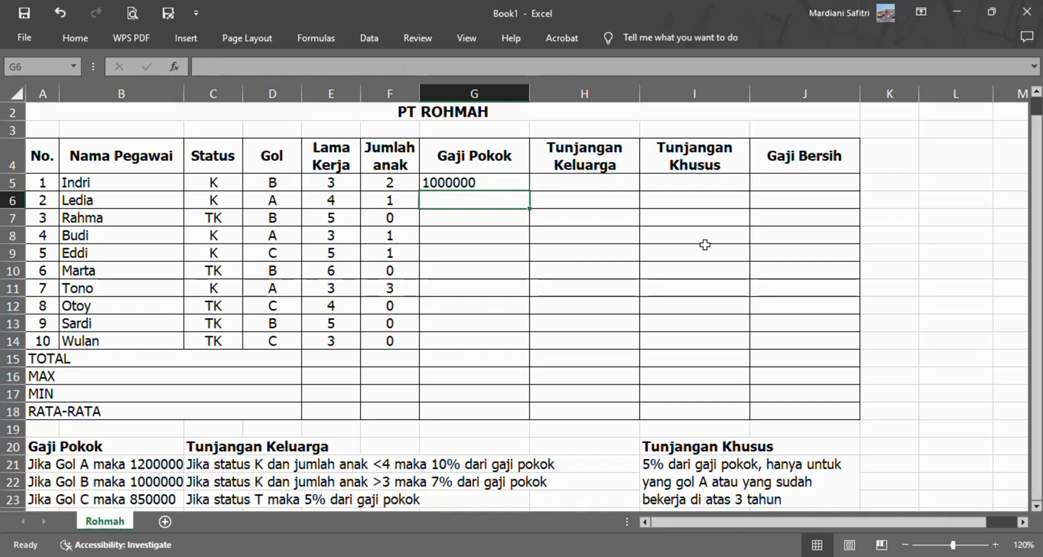
click(503, 185)
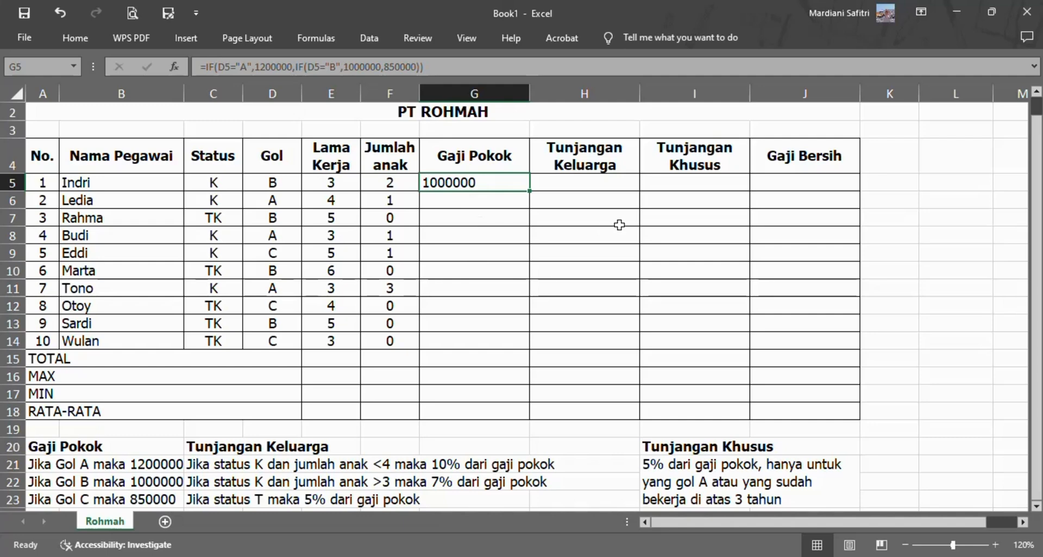
Begin the Tunjangan Keluarga formula in H5 with an IF whose AND test starts with C5="K".
click(579, 187)
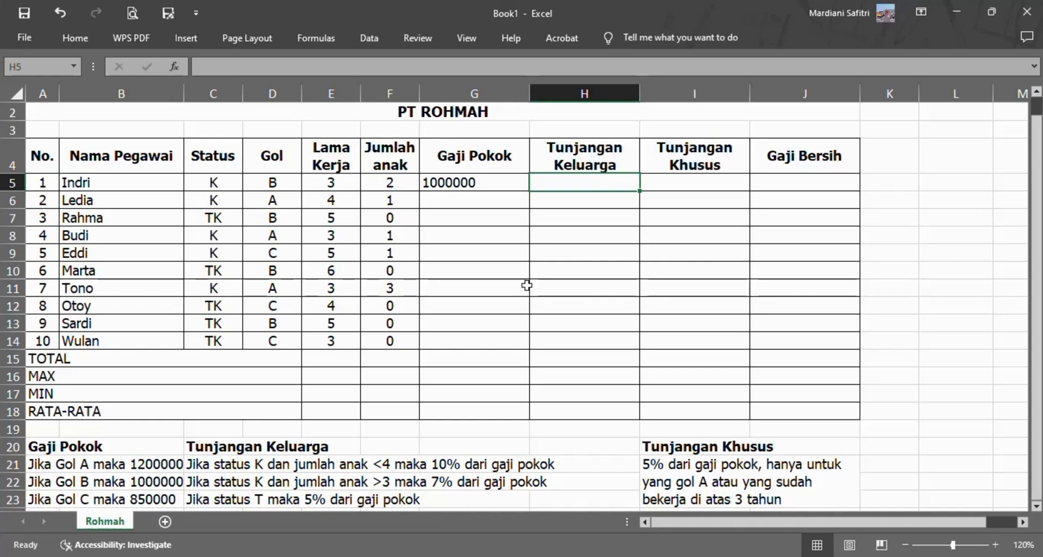
text(=)
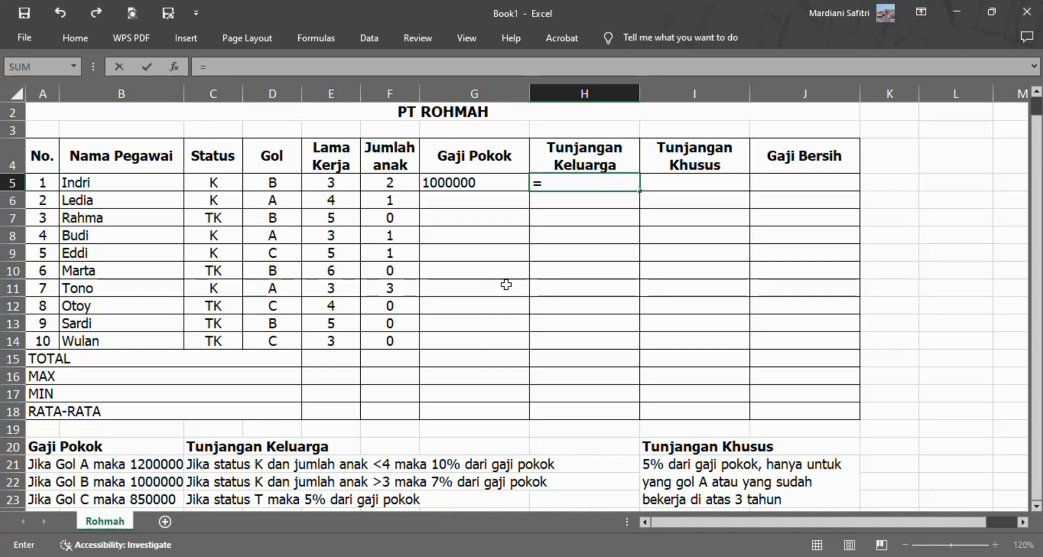
text(if()
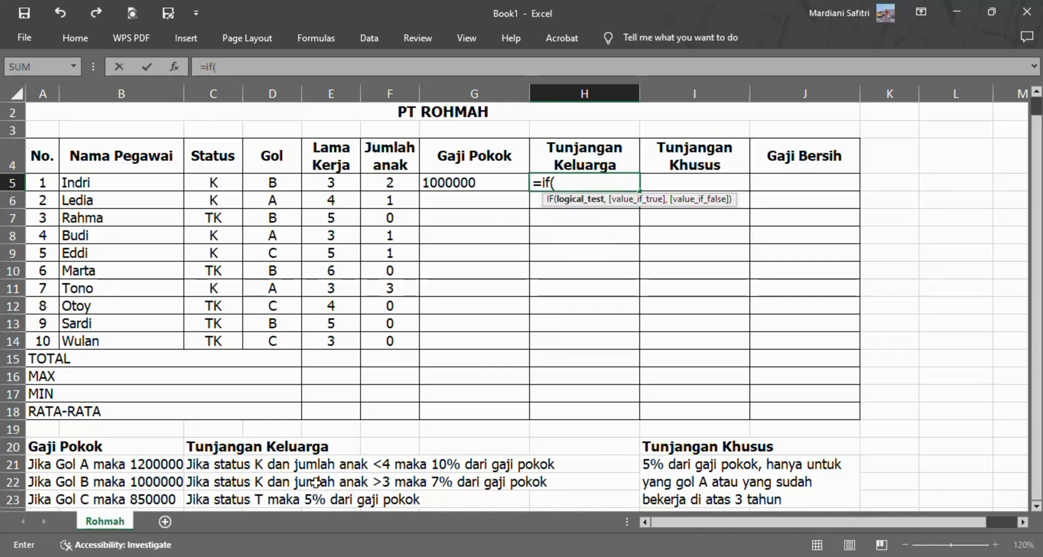
text(and)
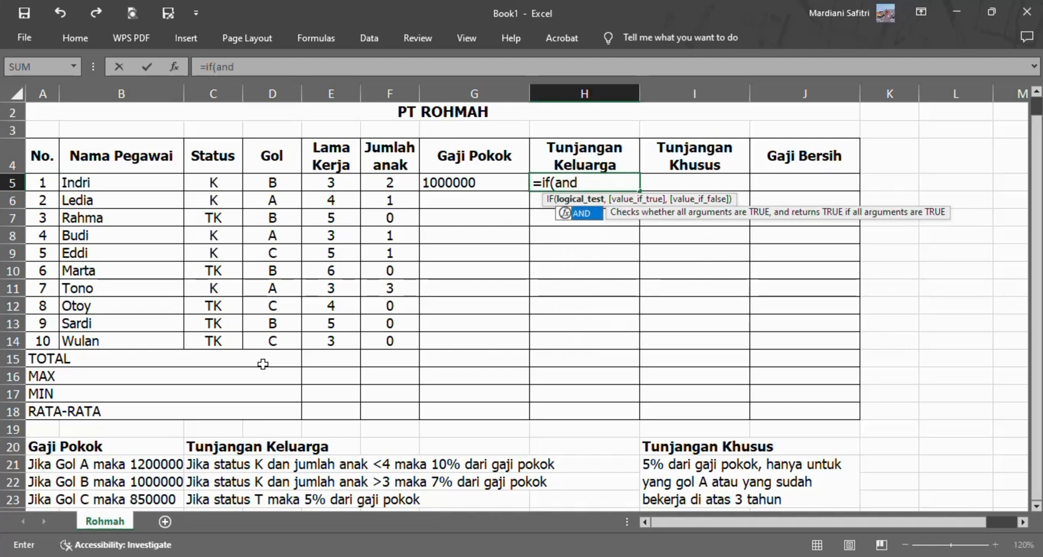
text(()
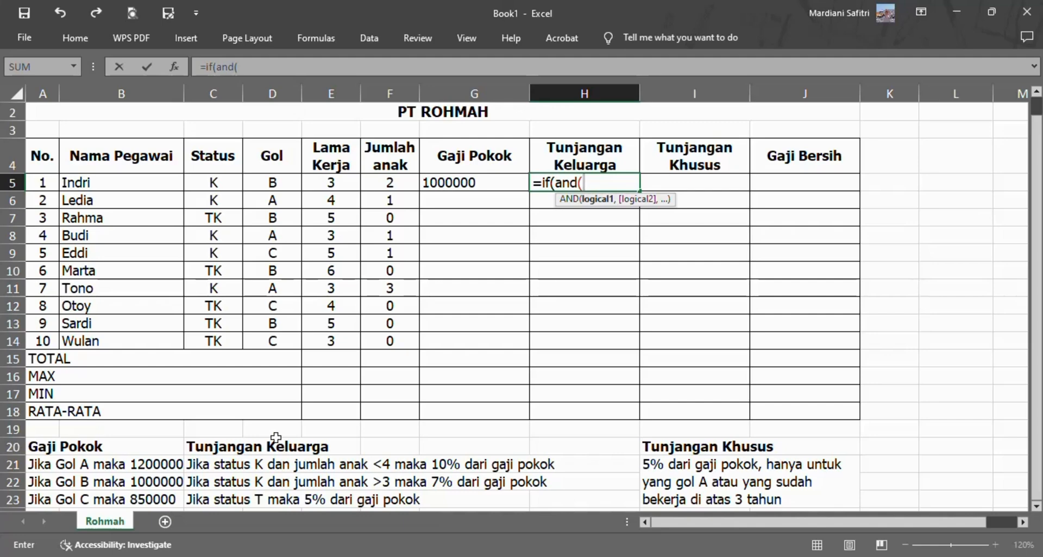
click(236, 182)
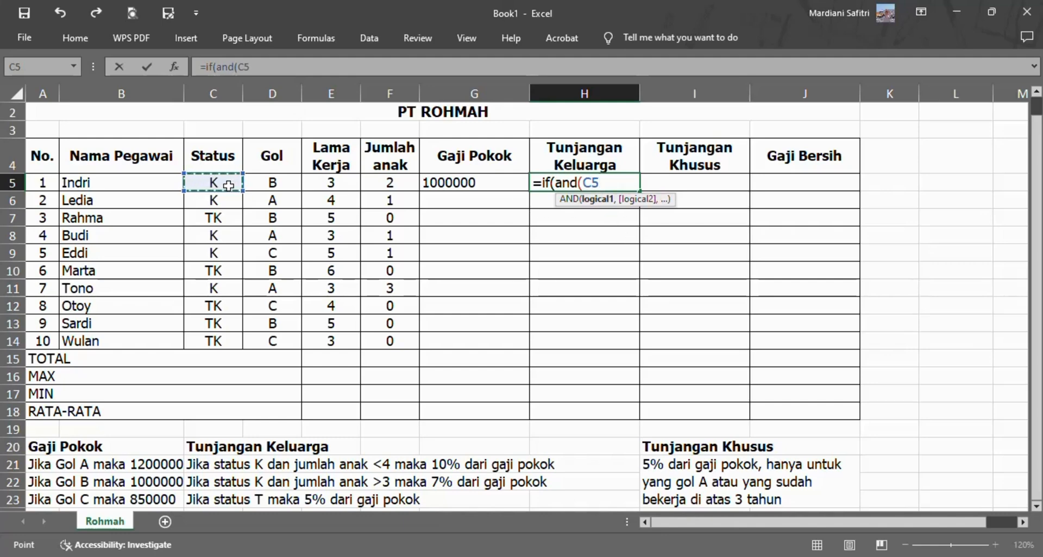
text(=")
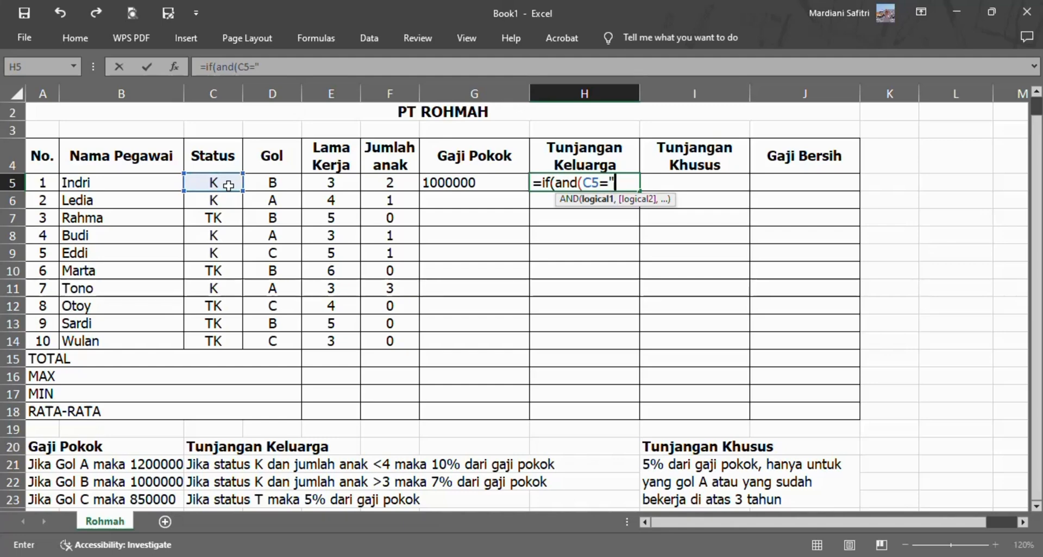
text(K")
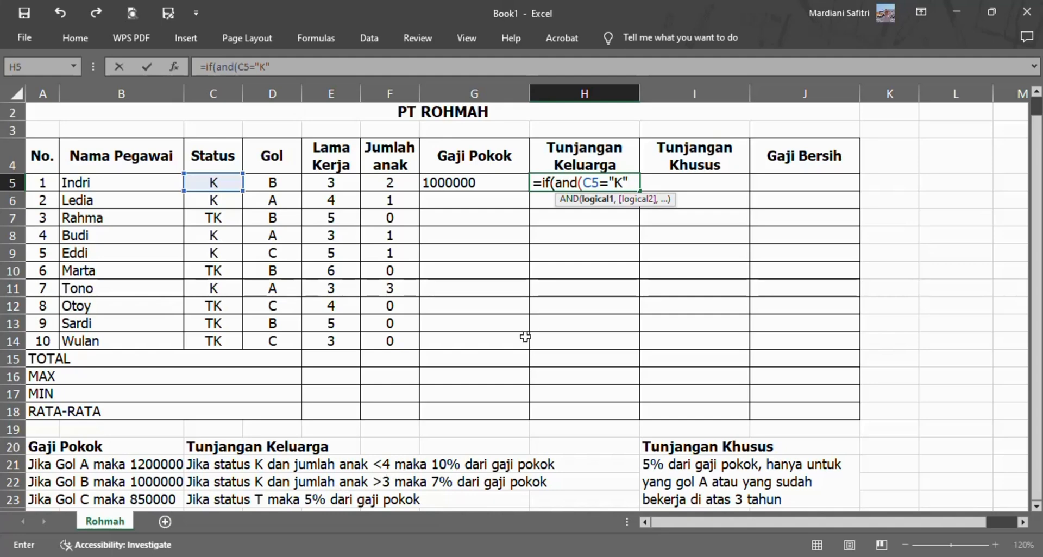
Add F5<4 as the second AND condition in H5 and return 10%*G5 when both conditions are met.
text(,)
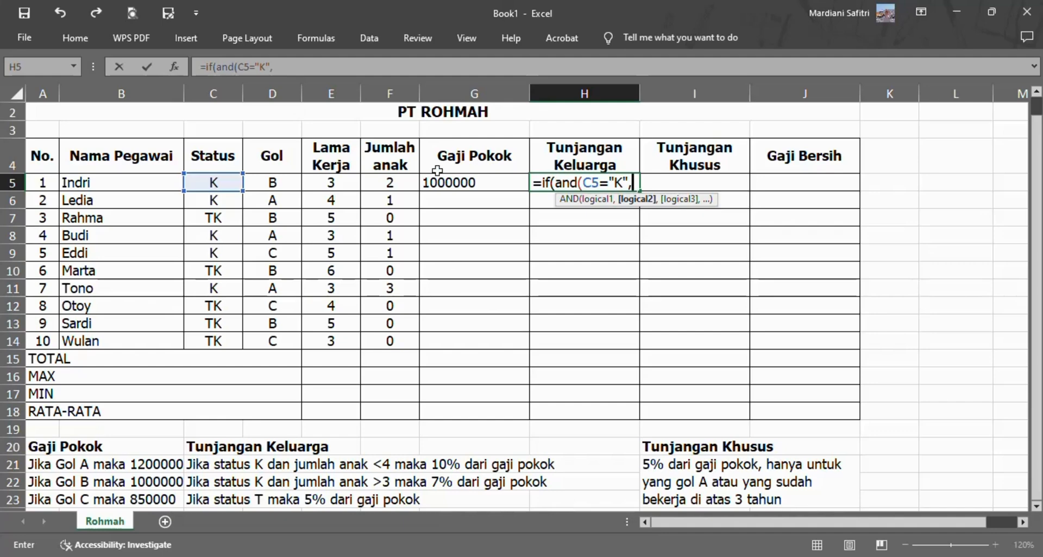
click(408, 185)
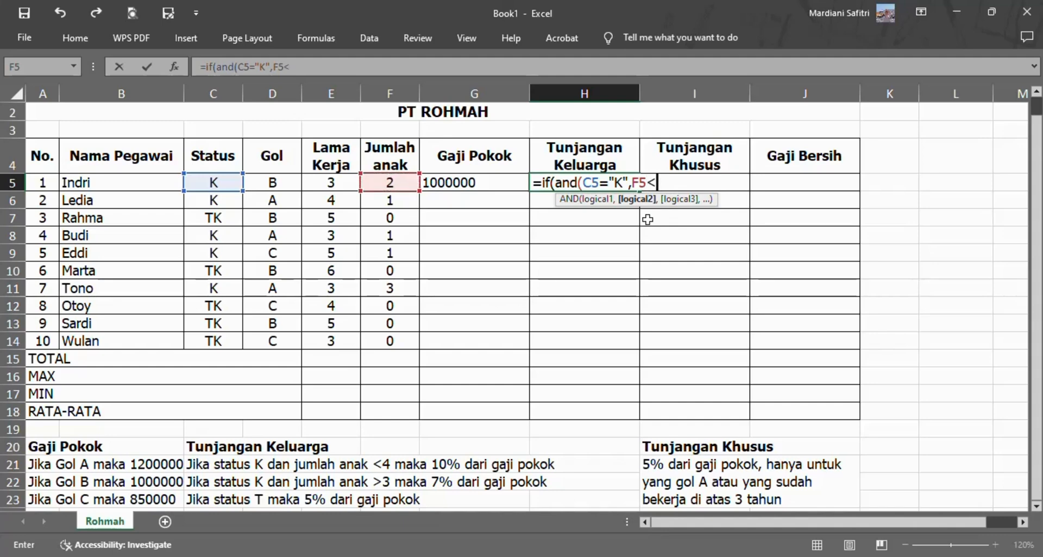
text(4)
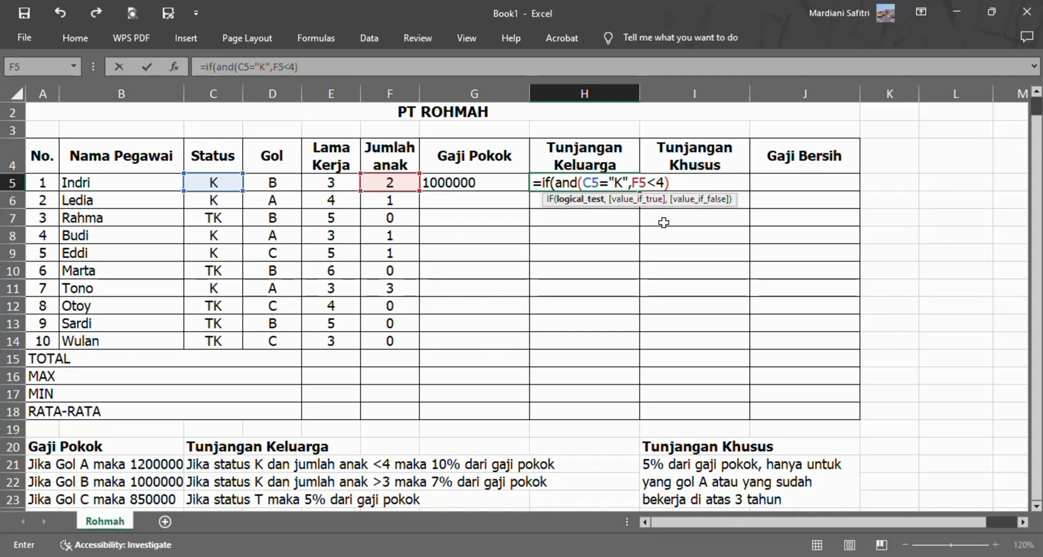
text(,)
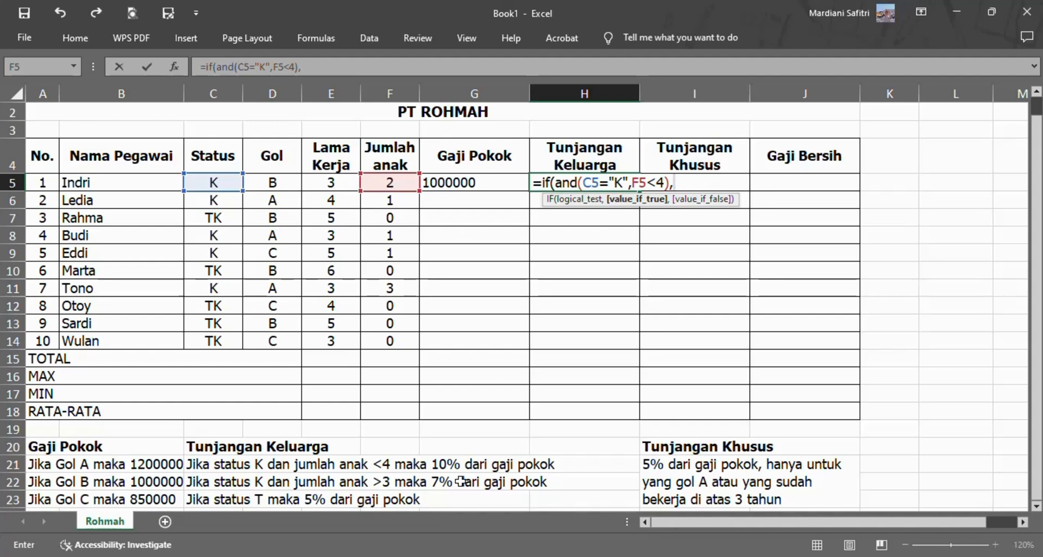
text(10%*)
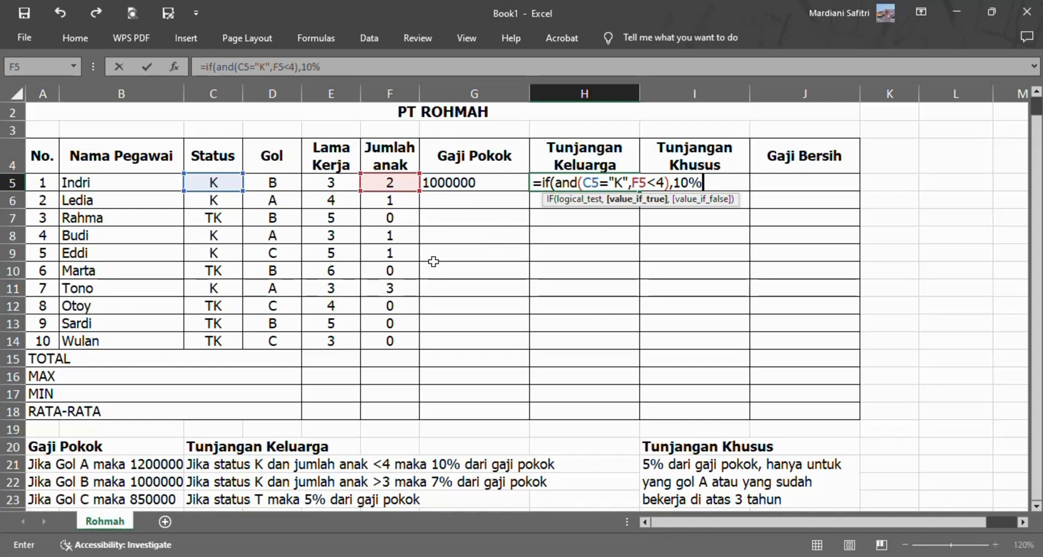
click(504, 181)
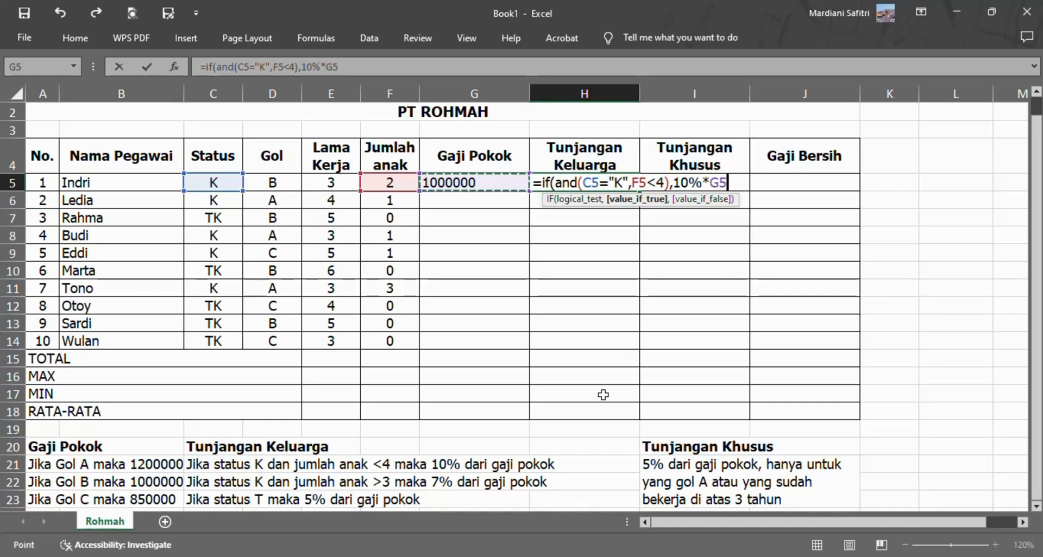
Nest a second IF in the H5 formula as its false value, with an AND test starting with C5="K".
text(,)
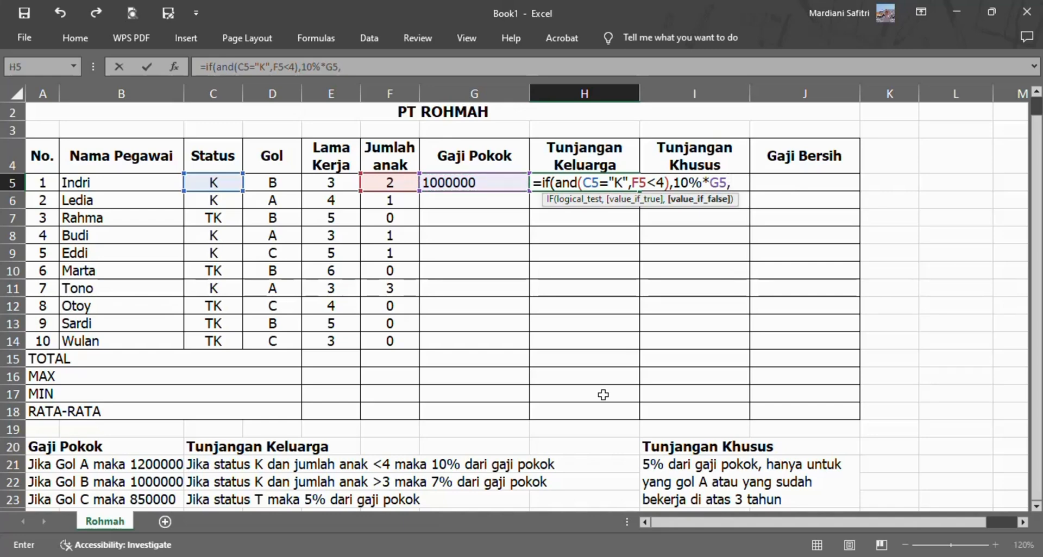
text(if)
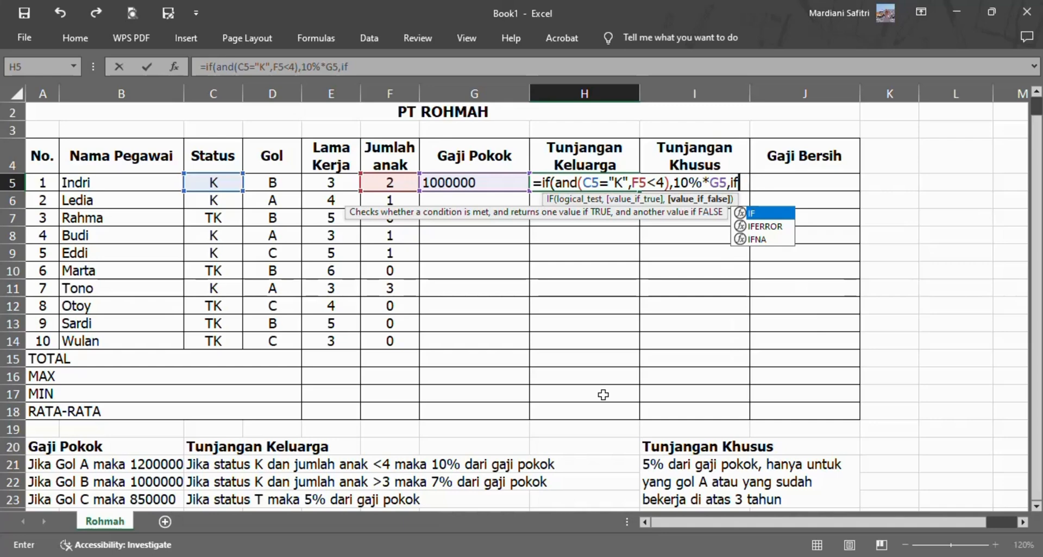
text(()
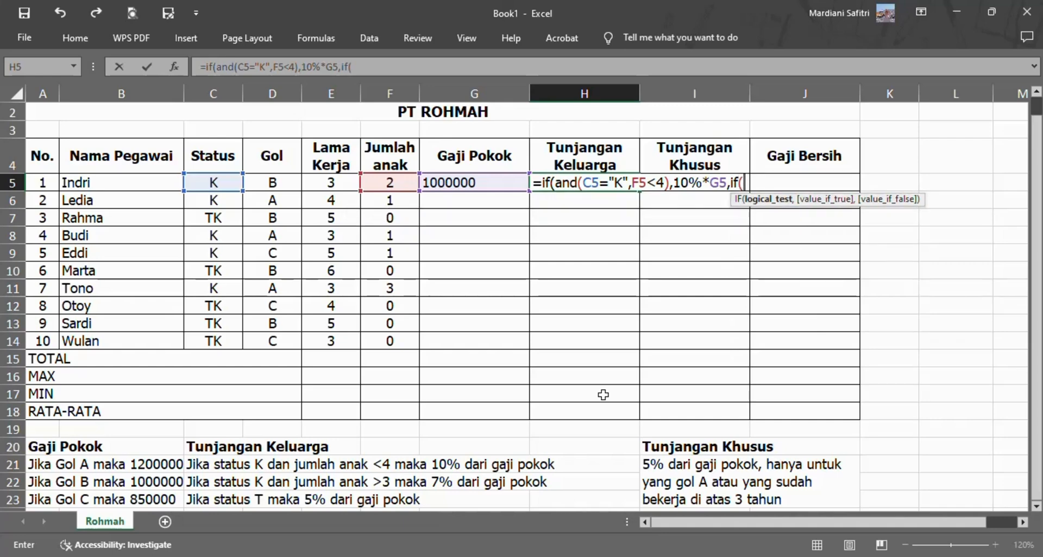
text(and)
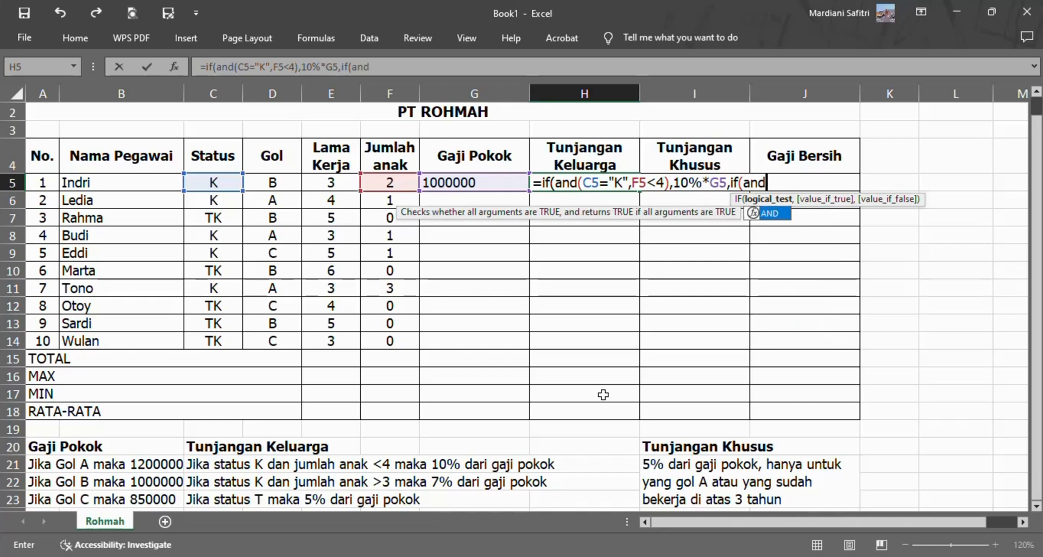
text(()
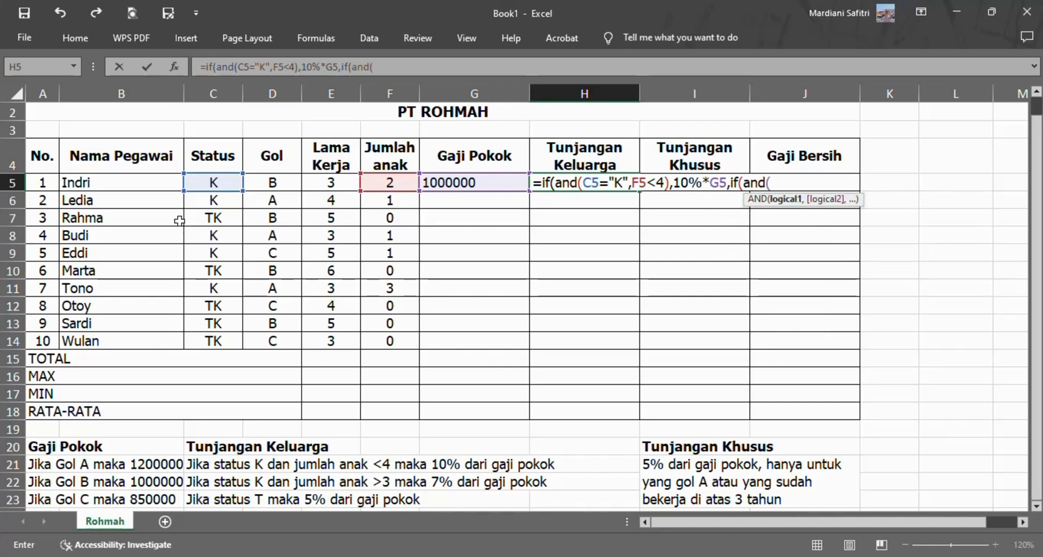
click(234, 183)
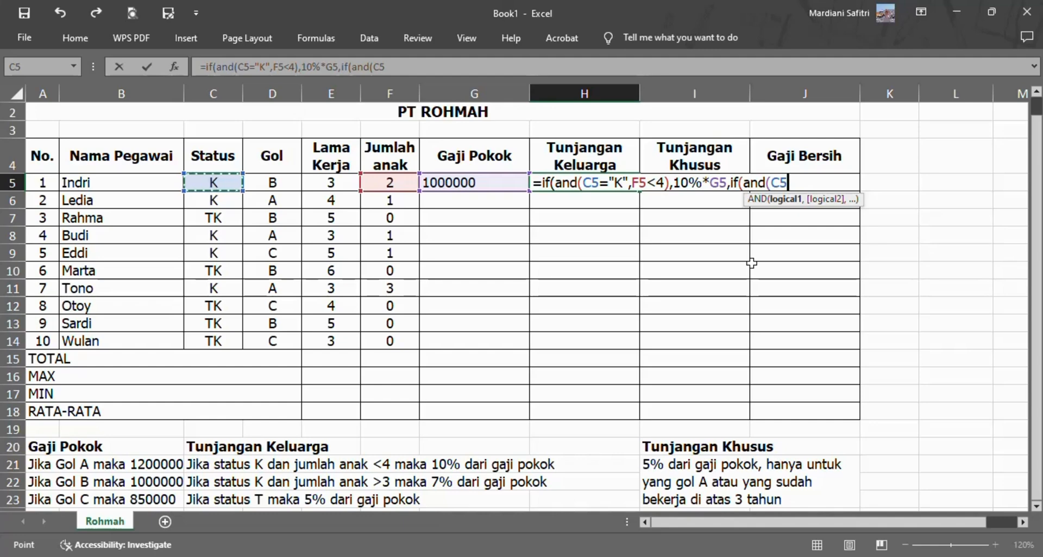
text(="K)
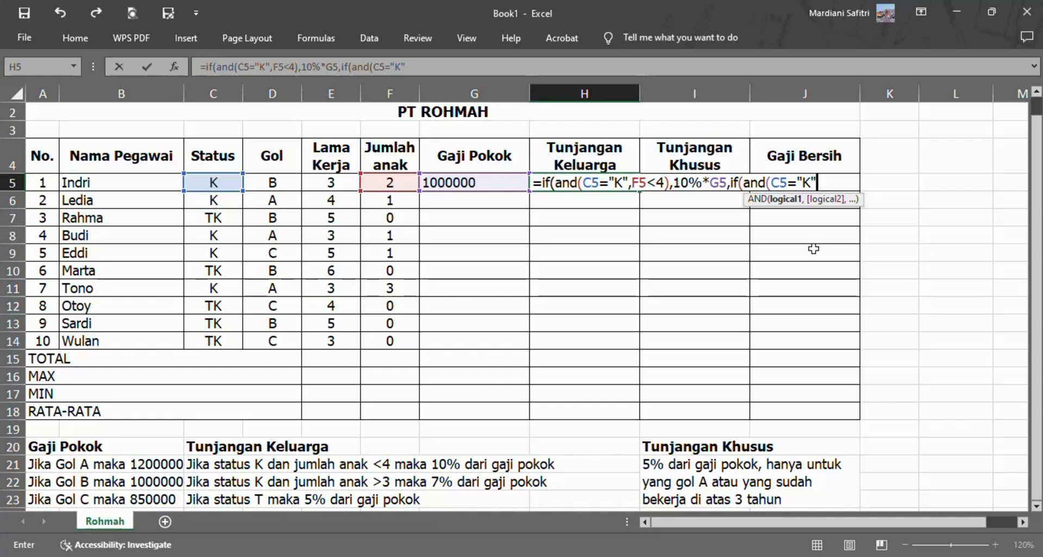
text(",)
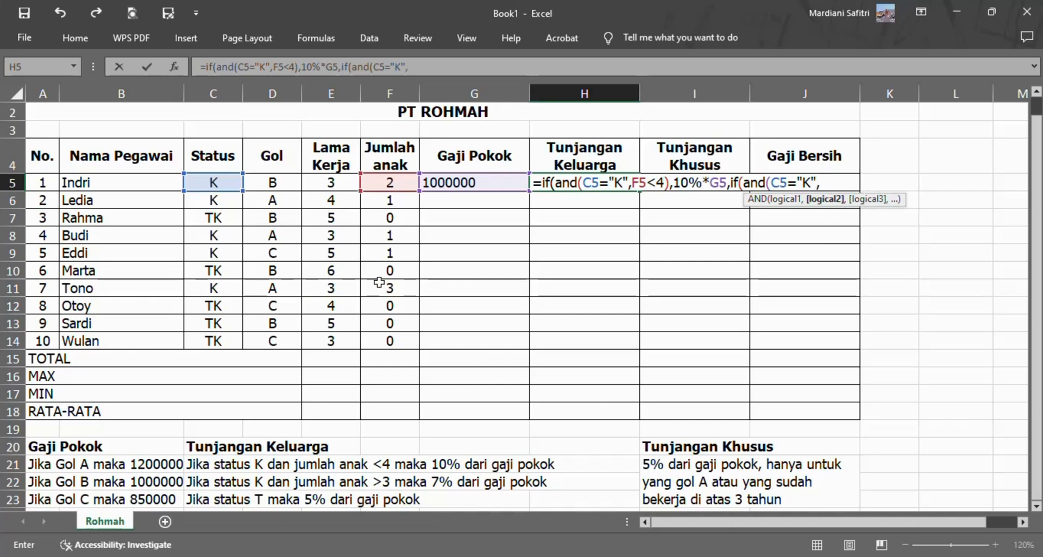
Add F5>3 as the second condition of the nested AND in H5 and return 7%*G5 when both are met.
click(402, 179)
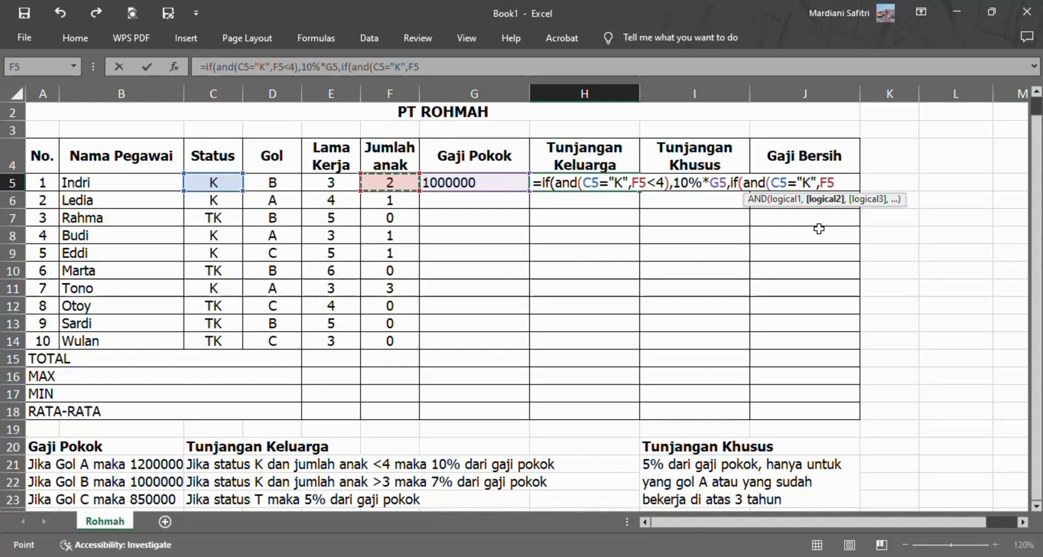
text(>3)
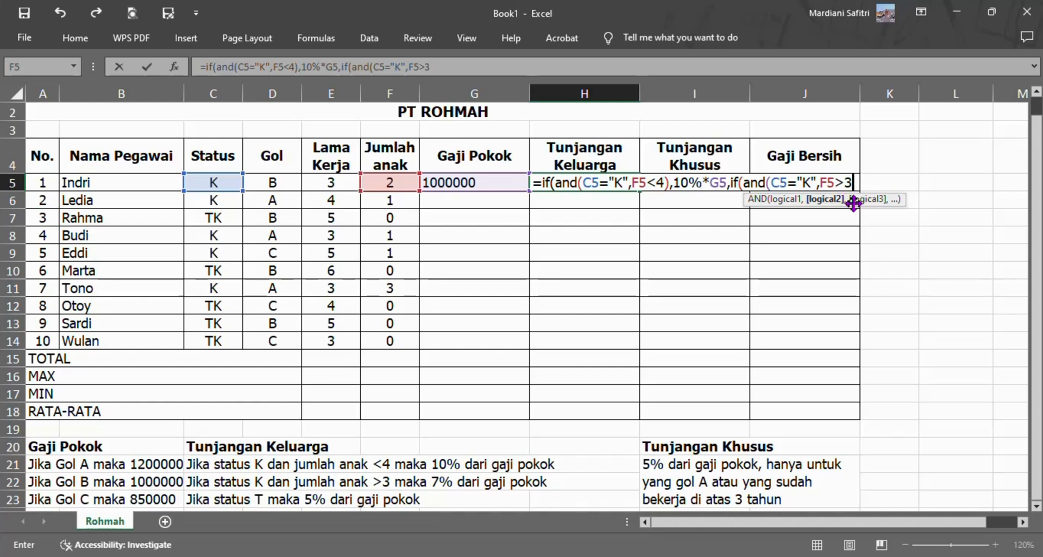
text())
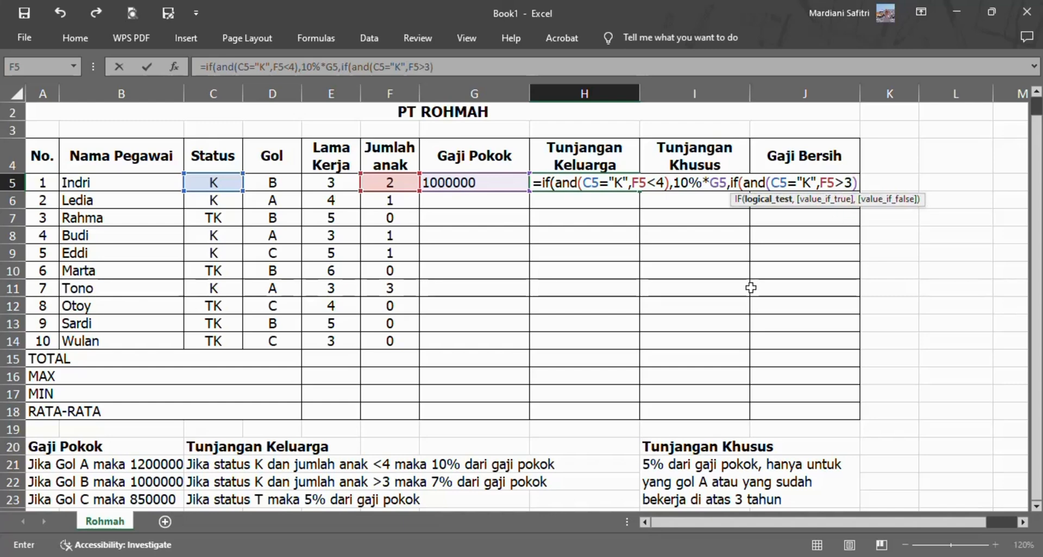
text(,)
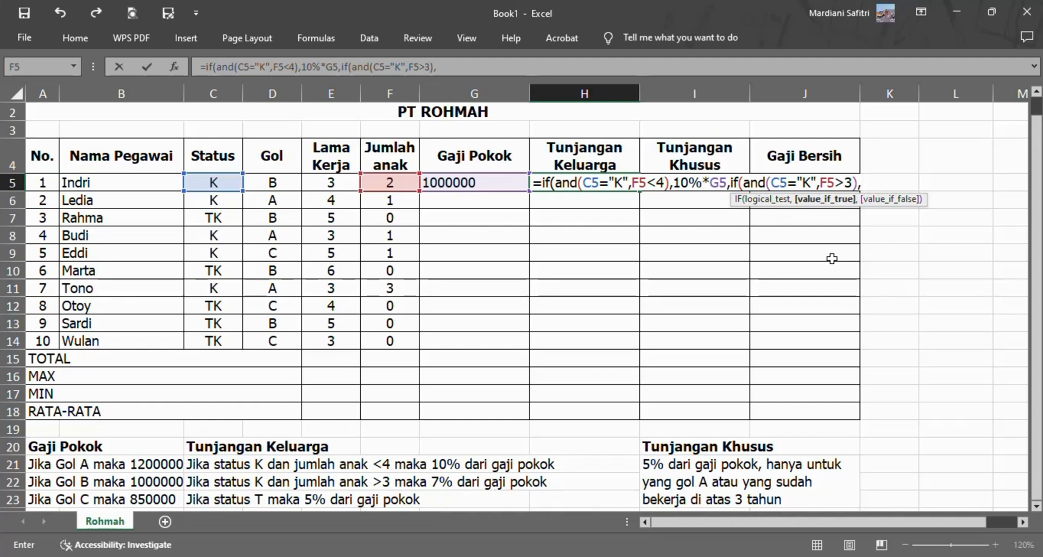
text(%*)
click(502, 183)
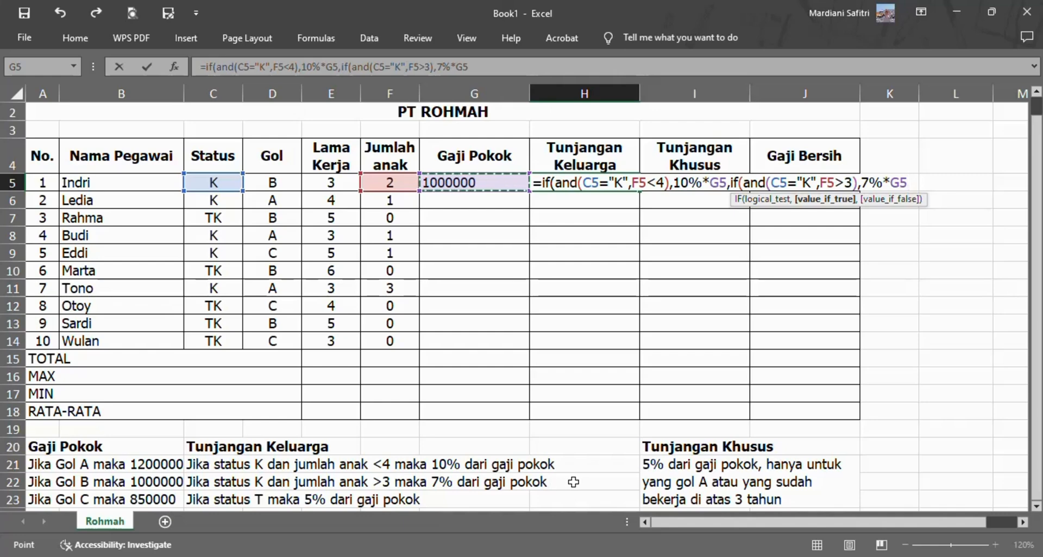
Complete the Tunjangan Keluarga formula in H5 with 5%*G5 for all other cases and enter it.
text(,)
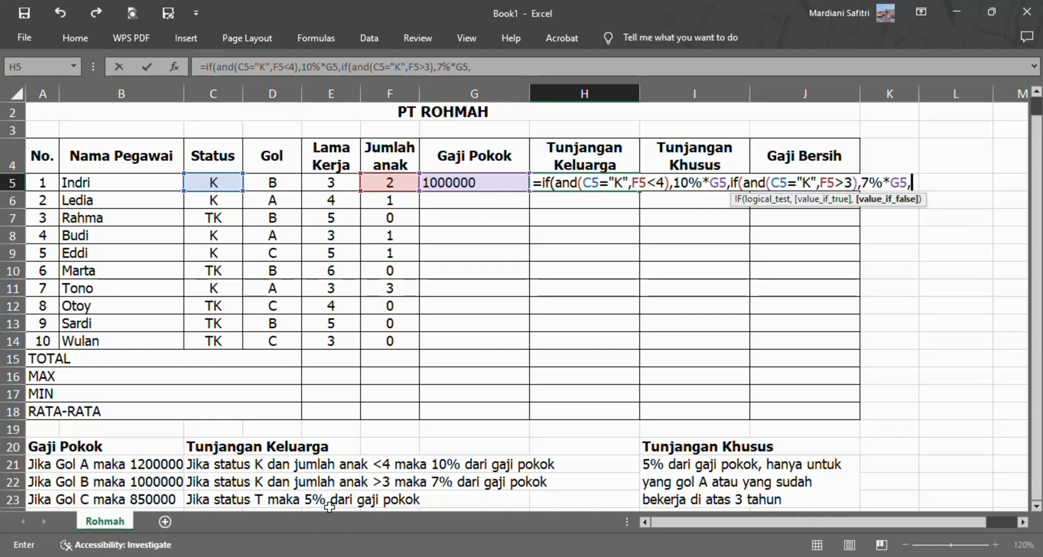
text(5%*)
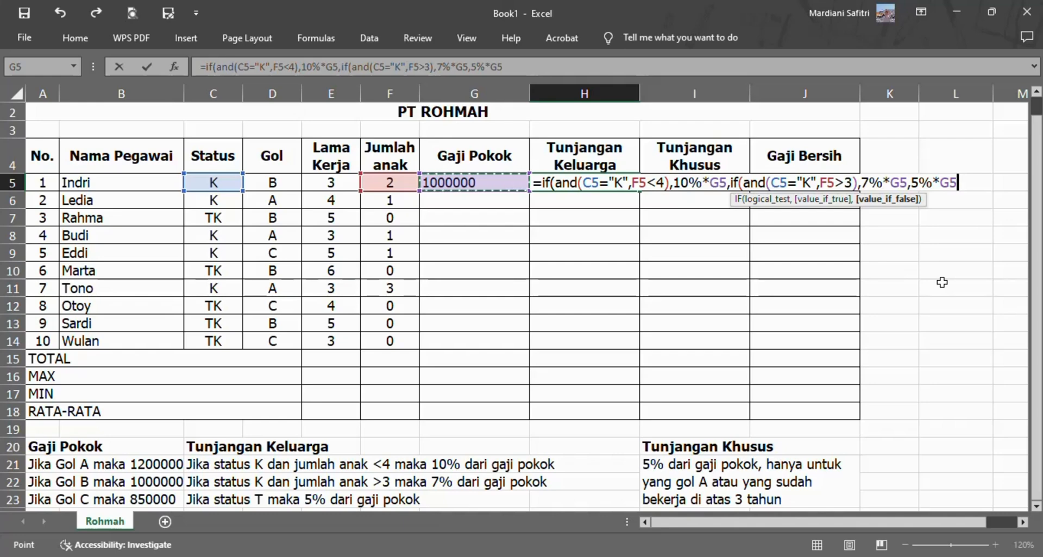
text())
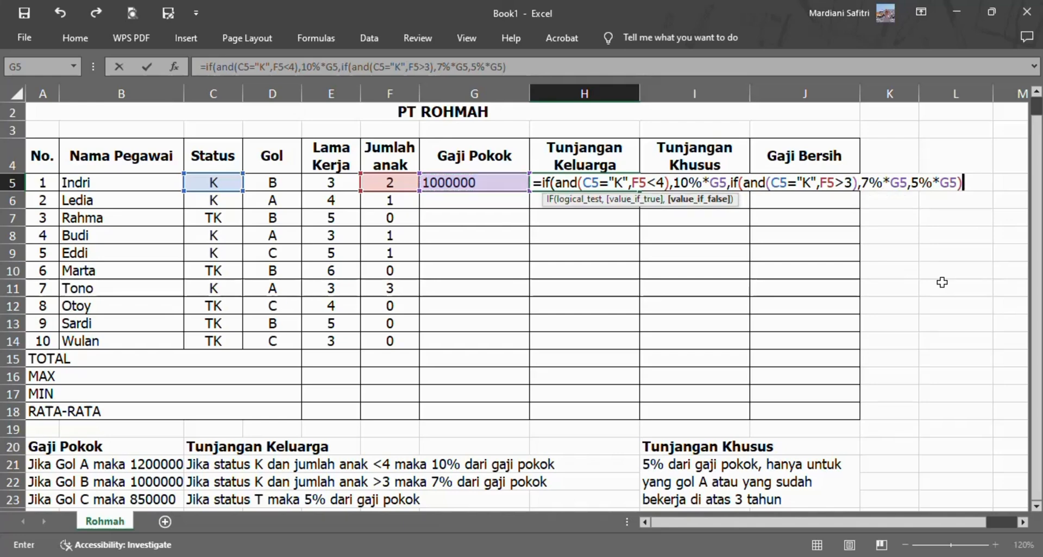
text())
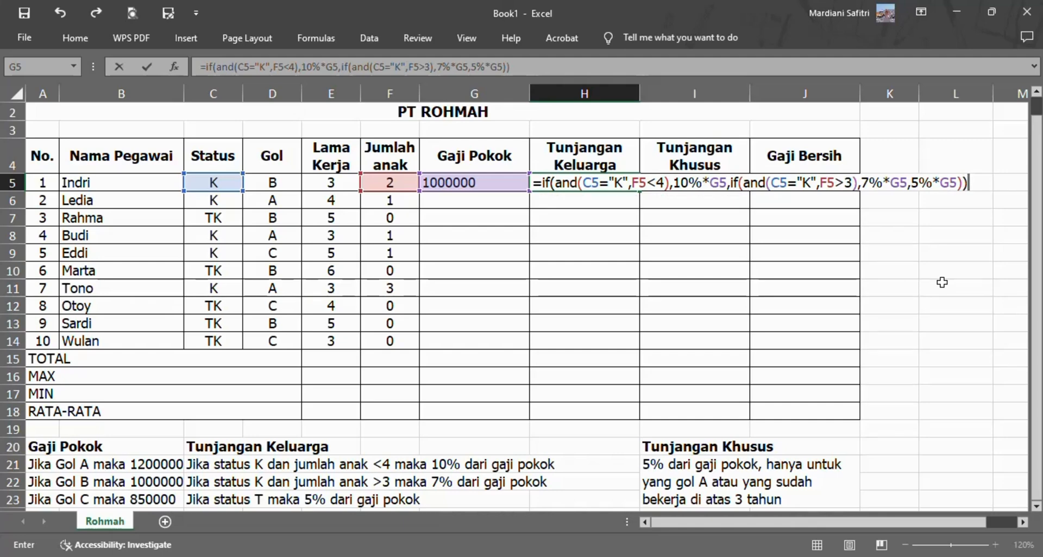
key(Return)
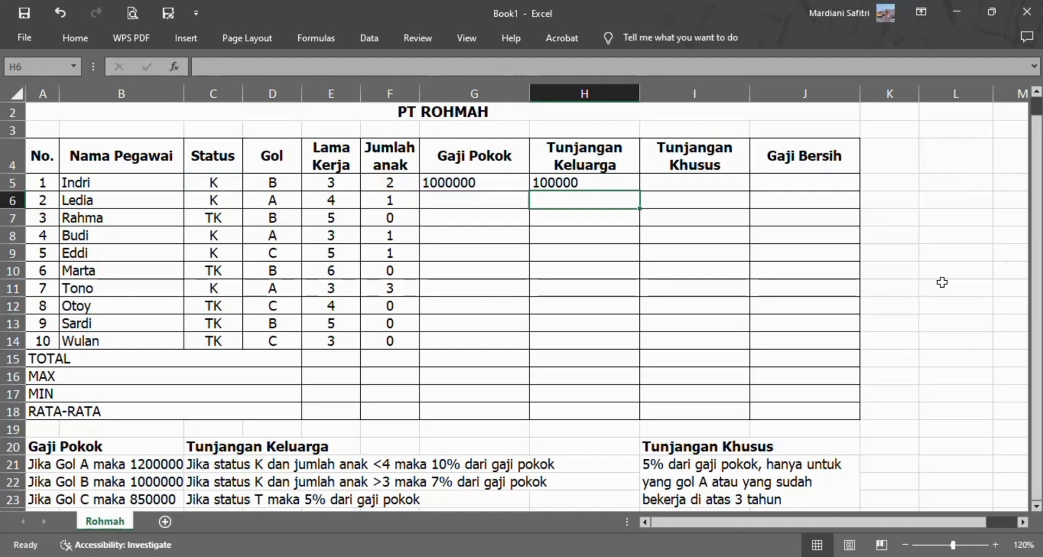
click(602, 181)
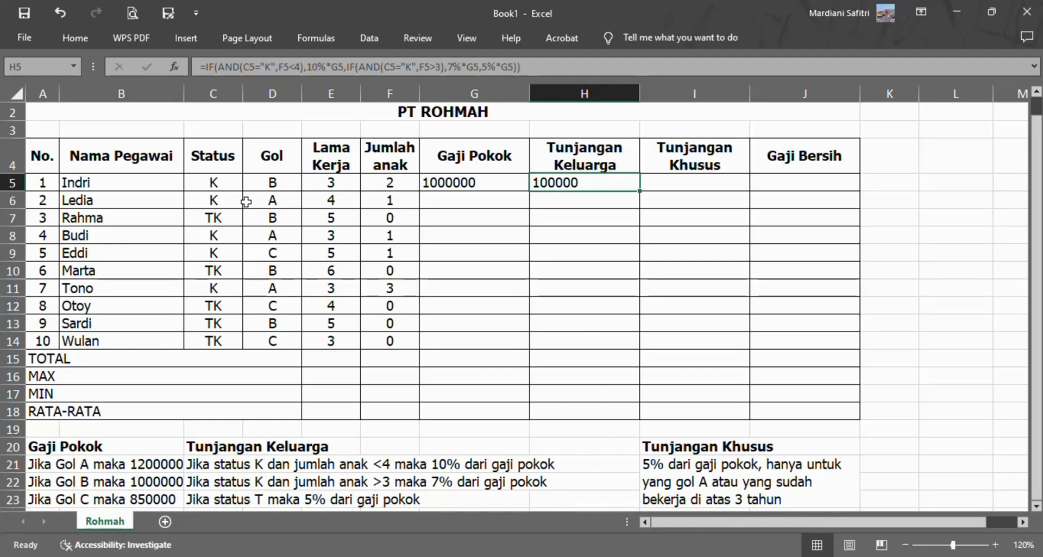
click(409, 180)
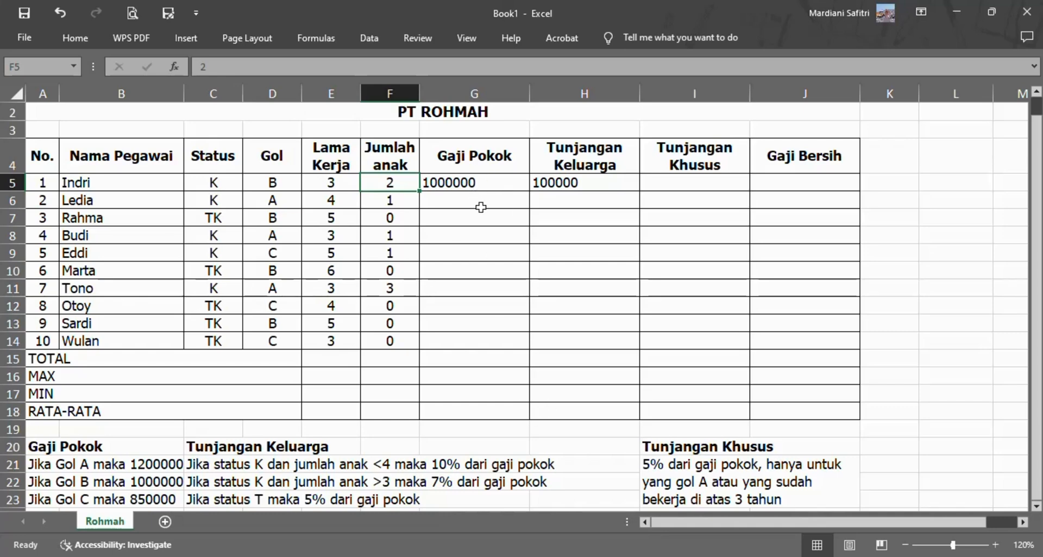
click(601, 182)
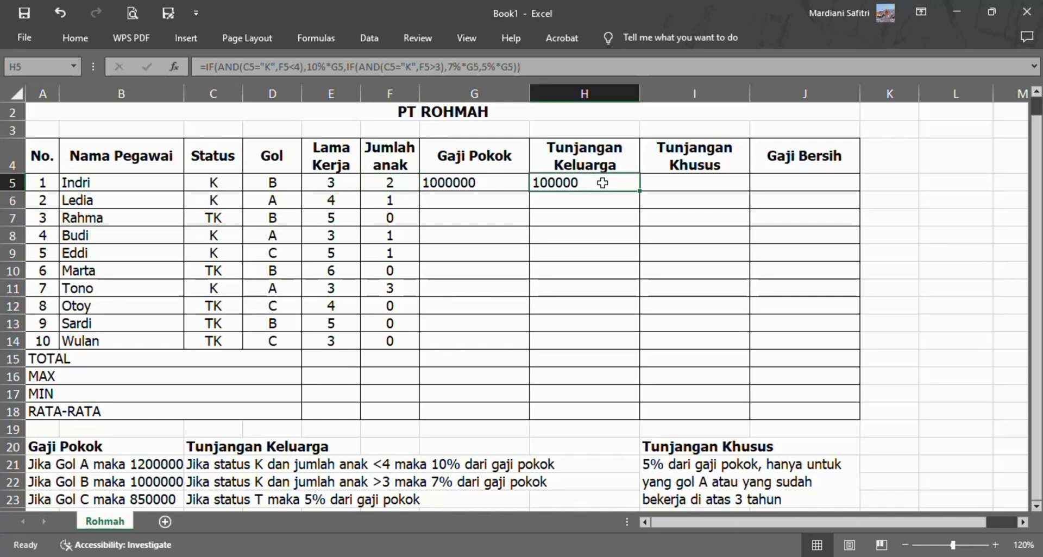
click(627, 246)
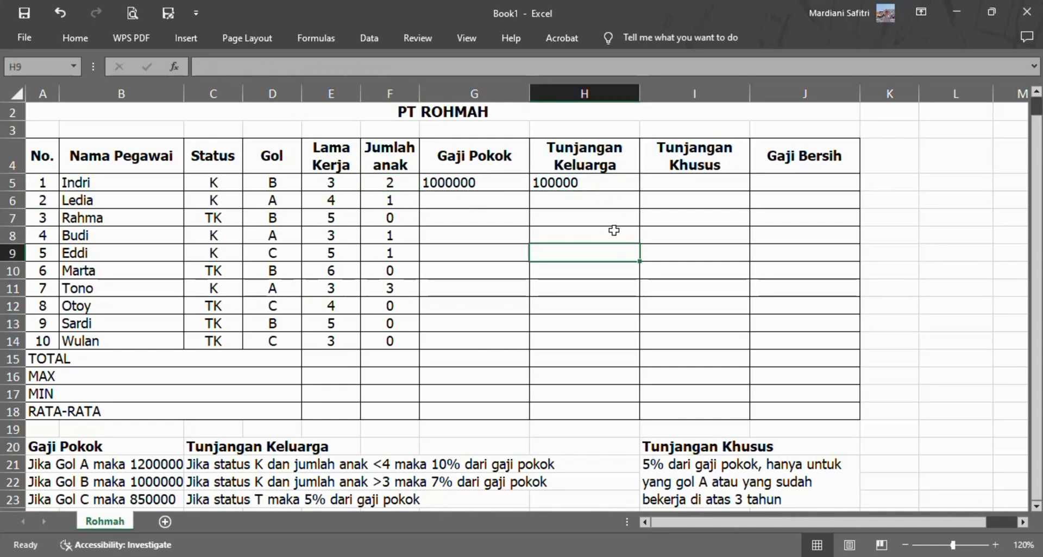
click(586, 220)
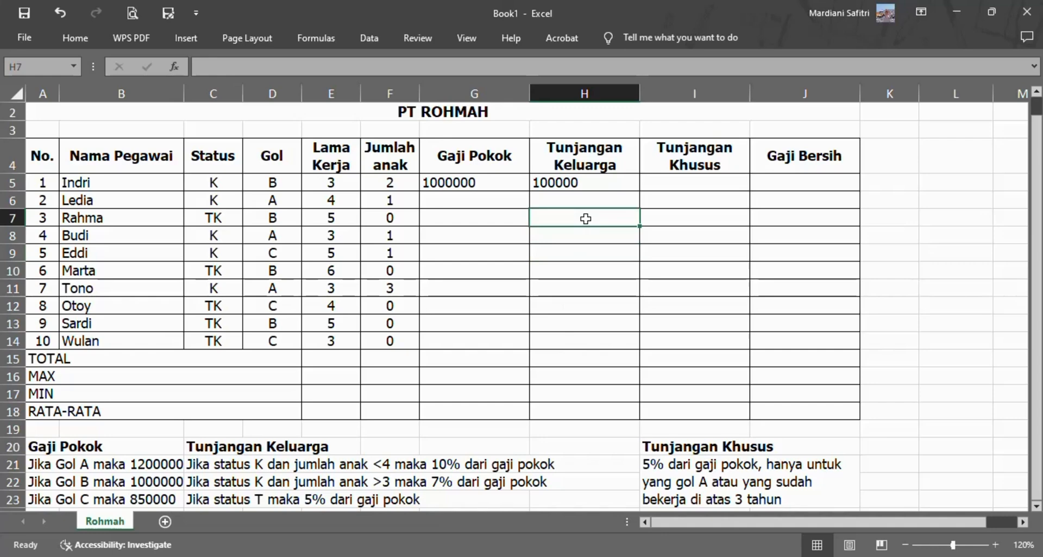
Begin the Tunjangan Khusus formula in I5 with an IF whose OR test starts with D5="A".
click(682, 184)
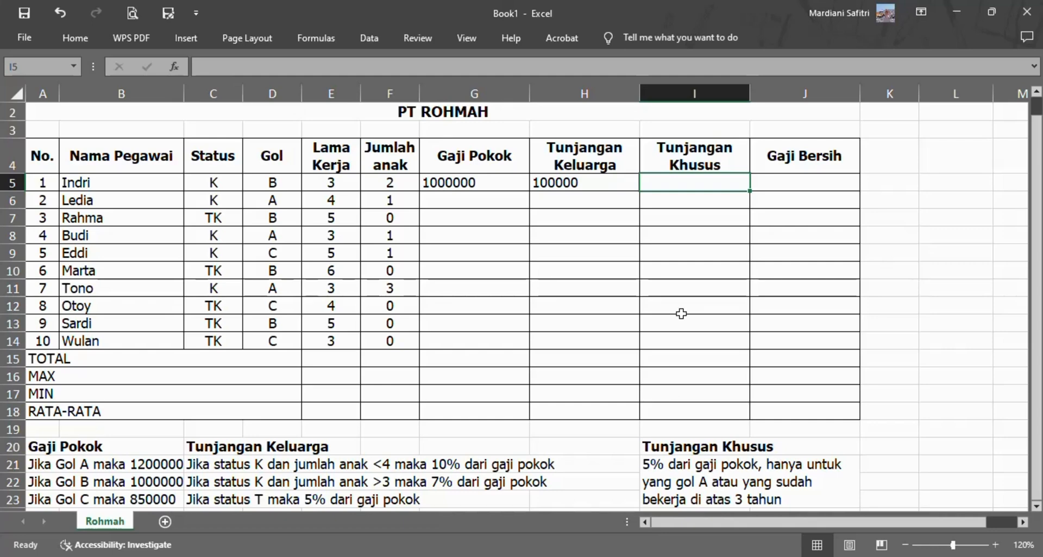
text(=)
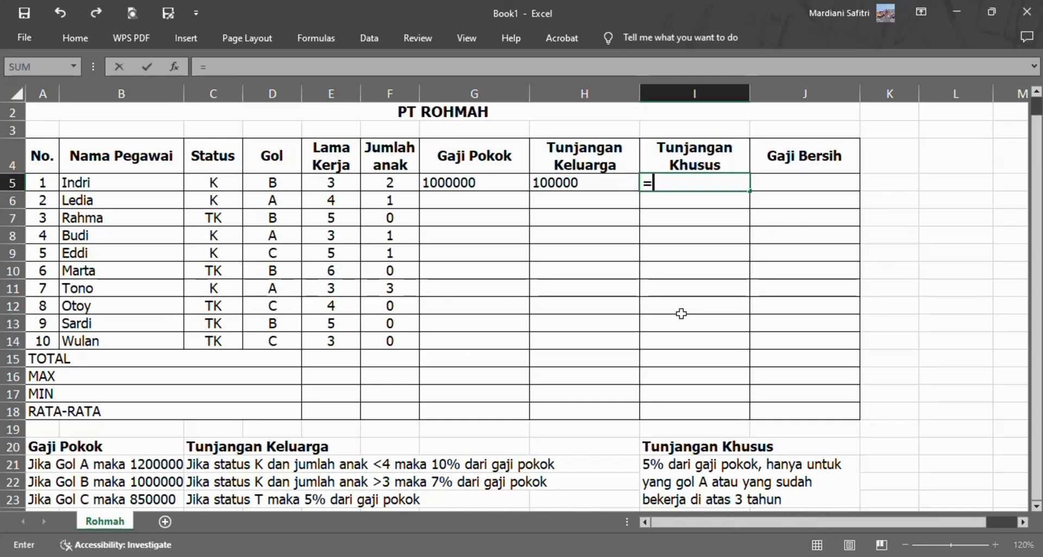
text(if()
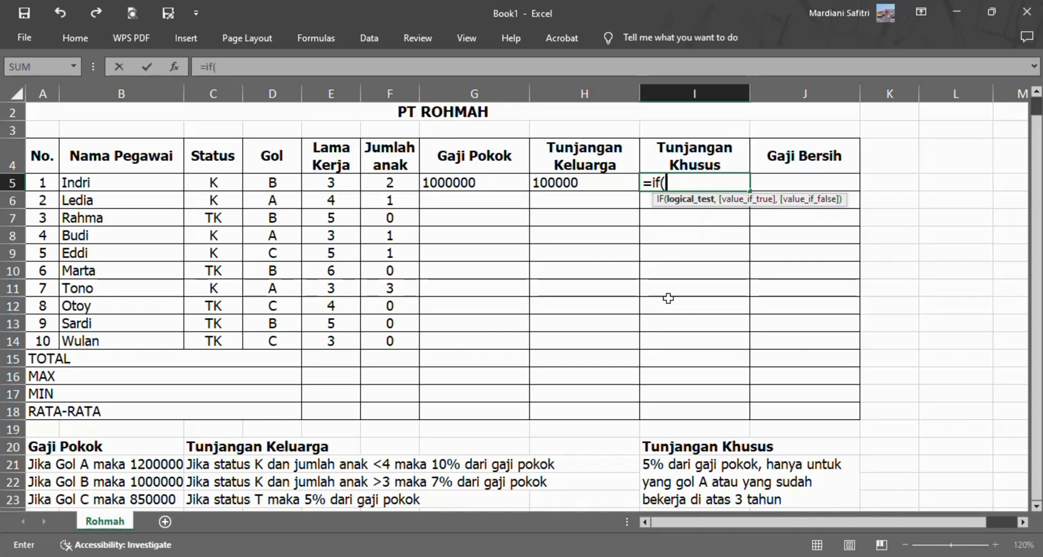
text(or)
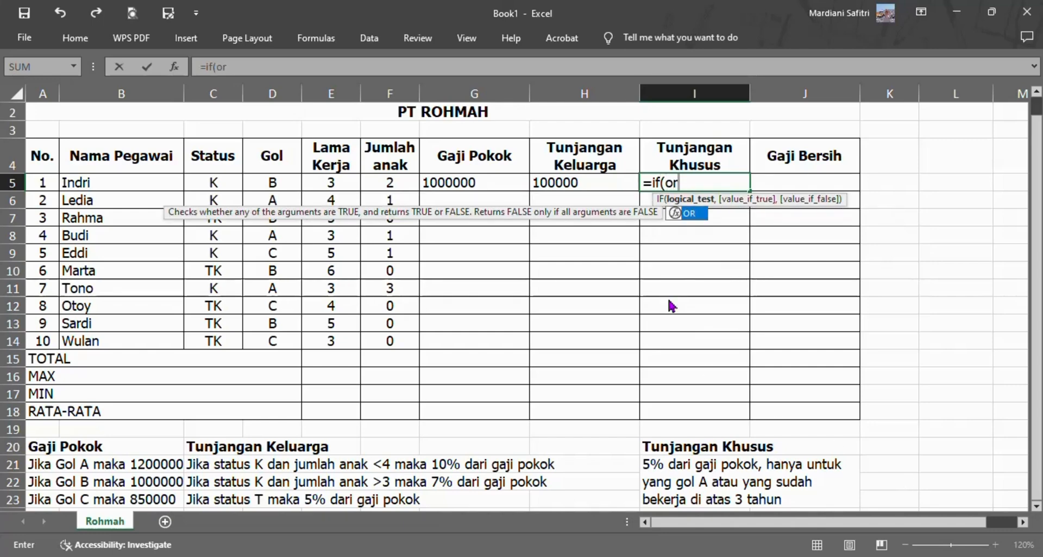
text(()
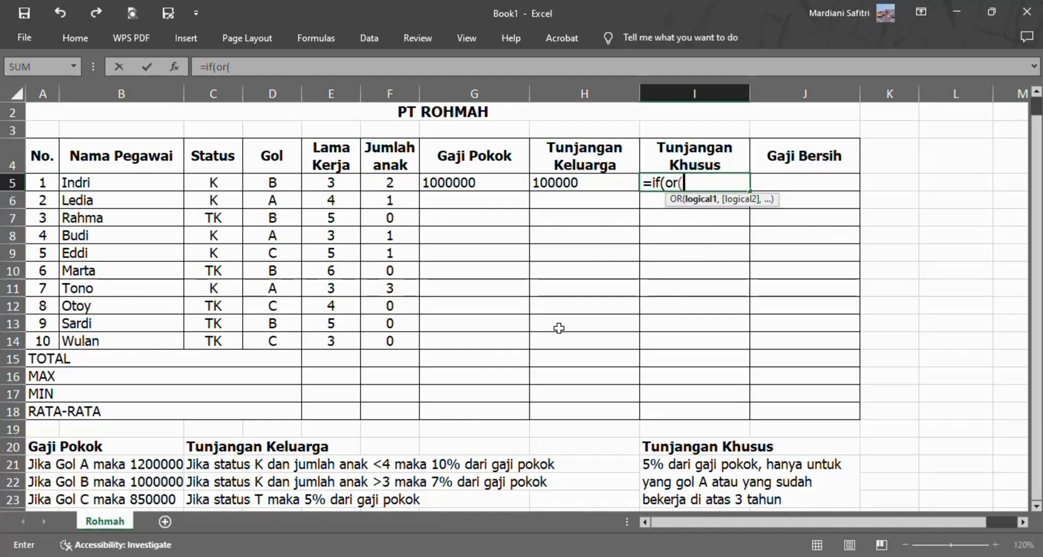
click(294, 183)
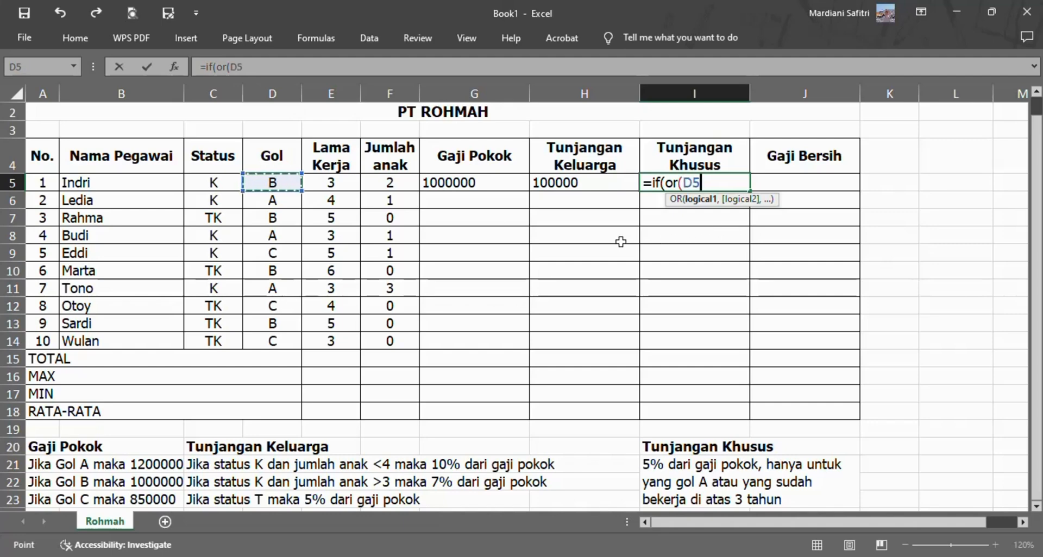
text(="A)
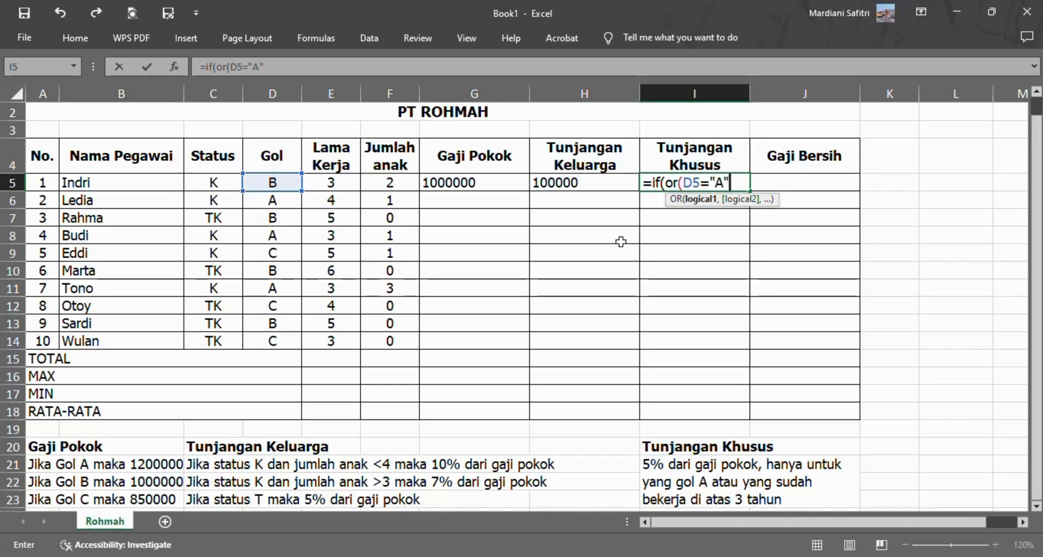
text(",)
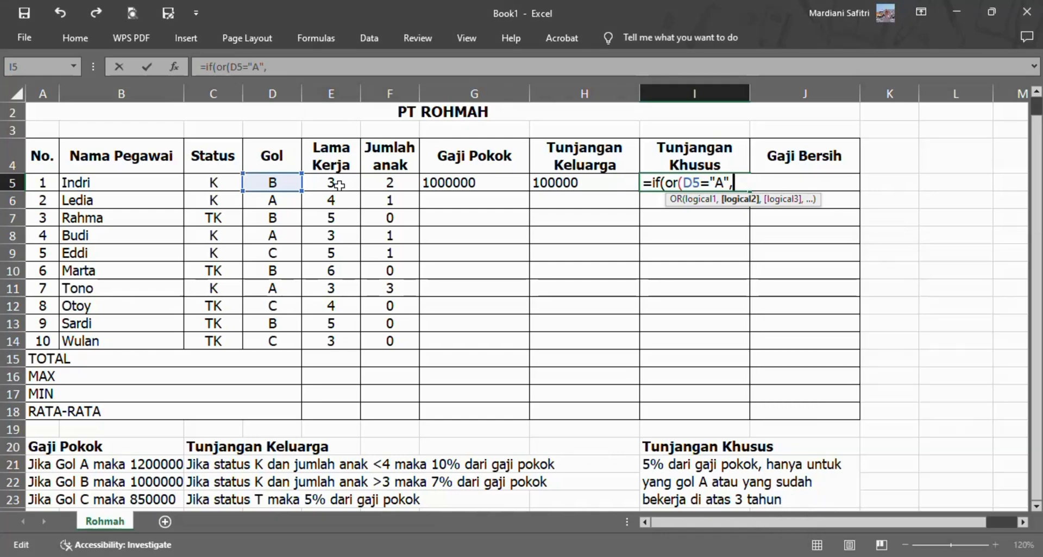
Add E5>3 as the second OR condition in the I5 formula and close the test.
click(349, 185)
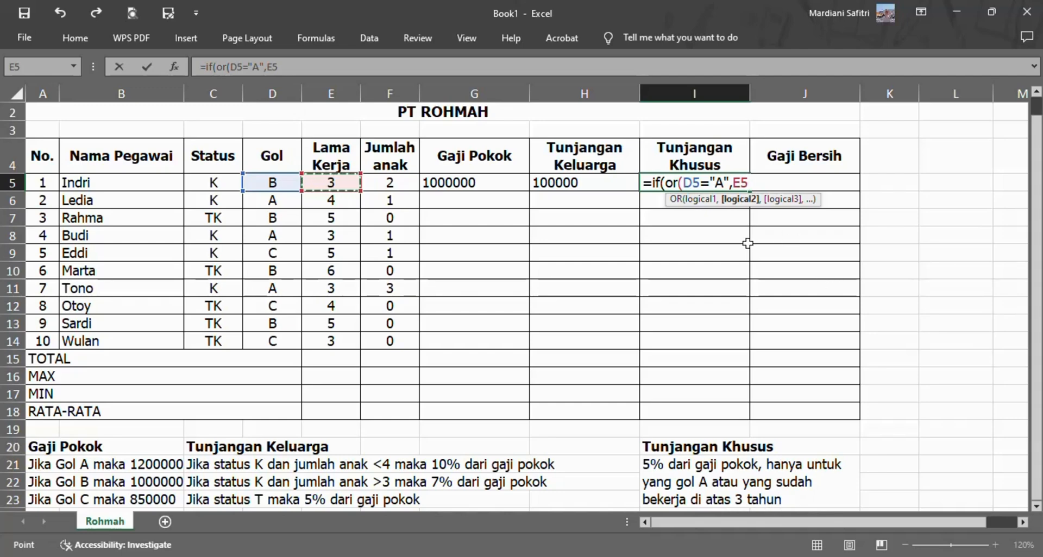
text(>3)
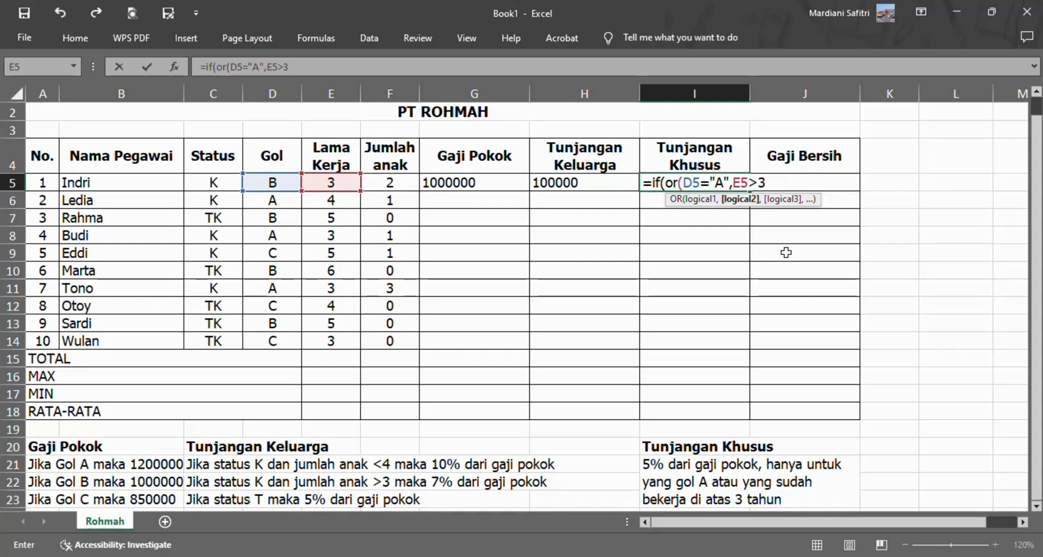
text())
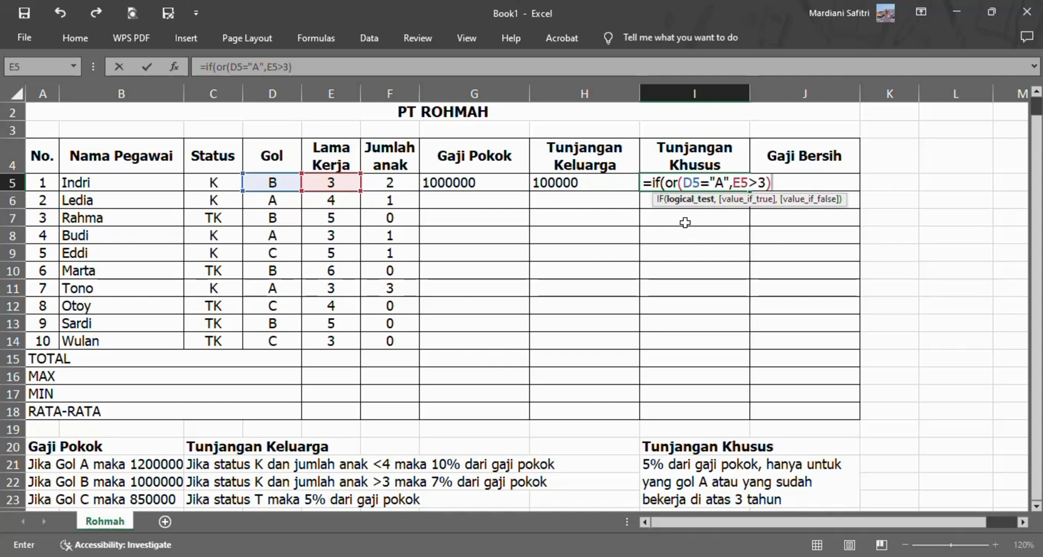
text(,)
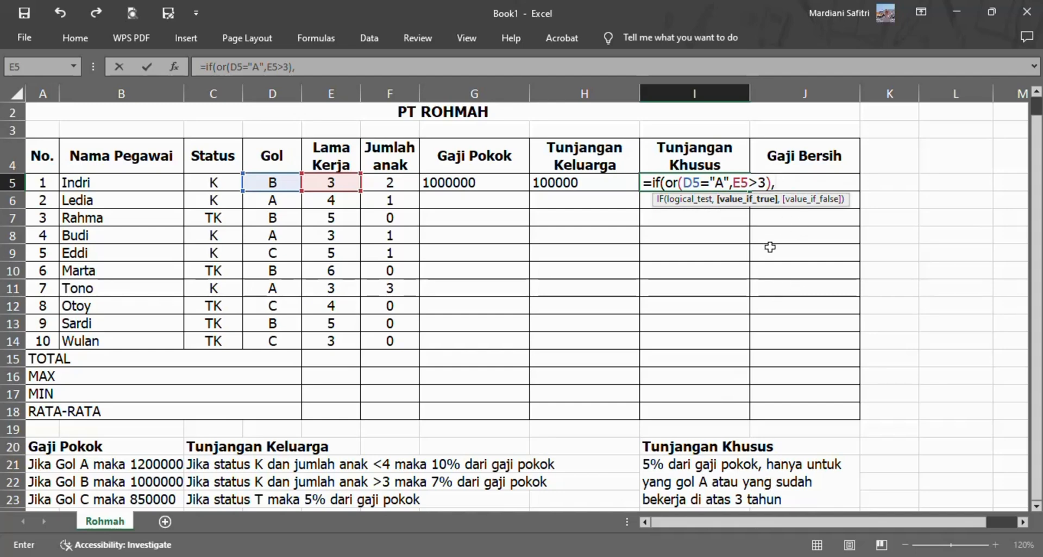
Complete the Tunjangan Khusus formula in I5 with 5%*G5 when true and 0 otherwise, and enter it.
text(5%*)
click(483, 180)
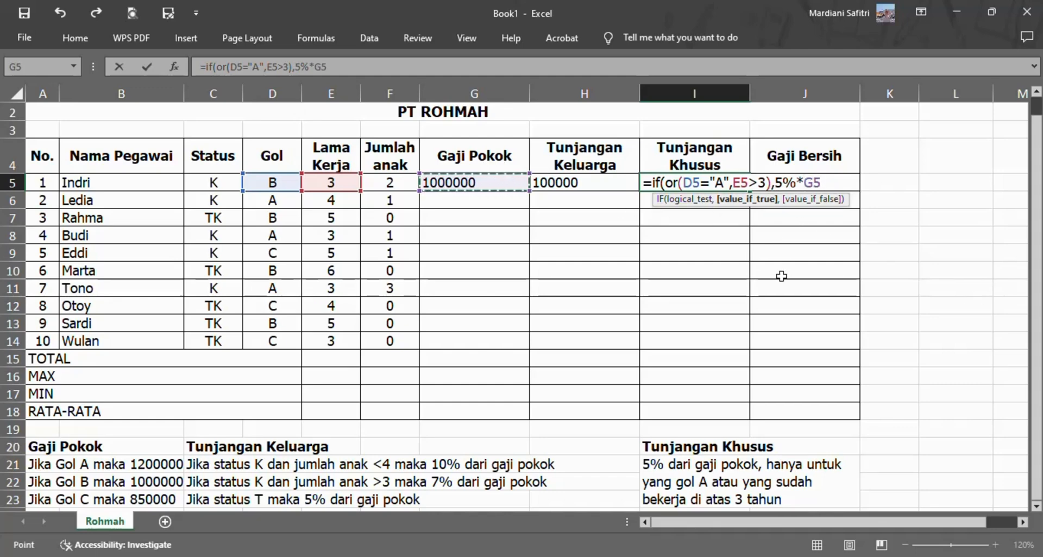
text(,0)
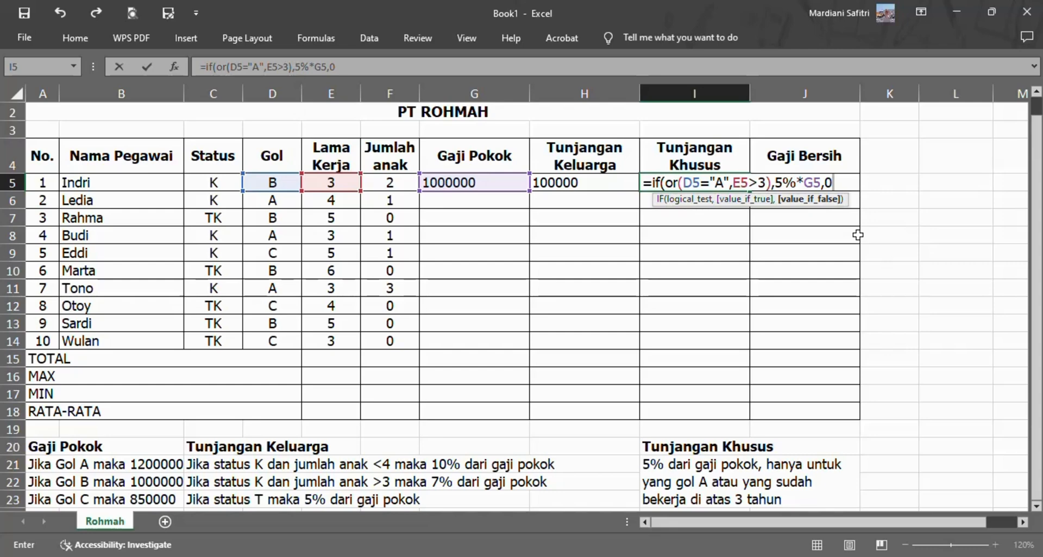
key(End)
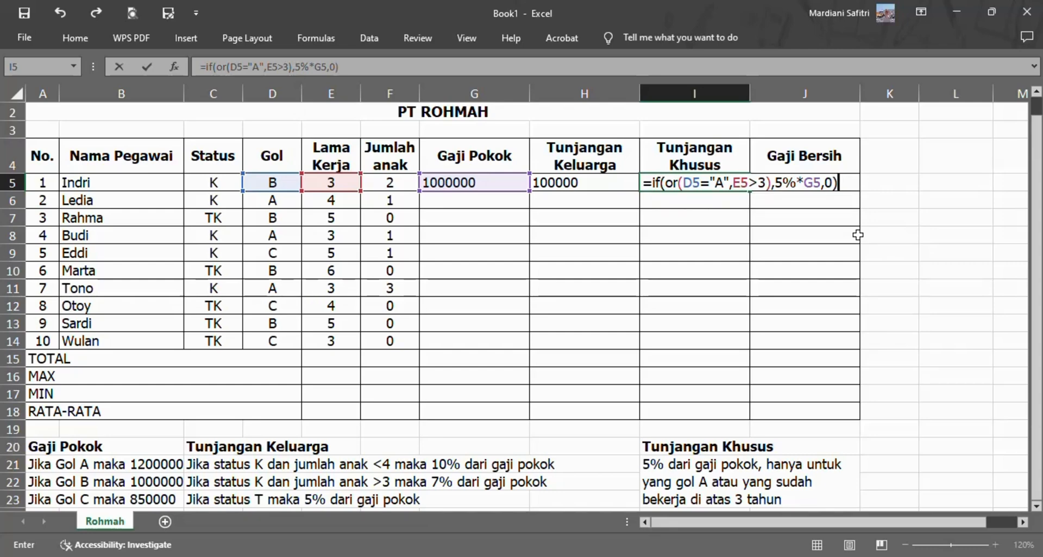
key(Return)
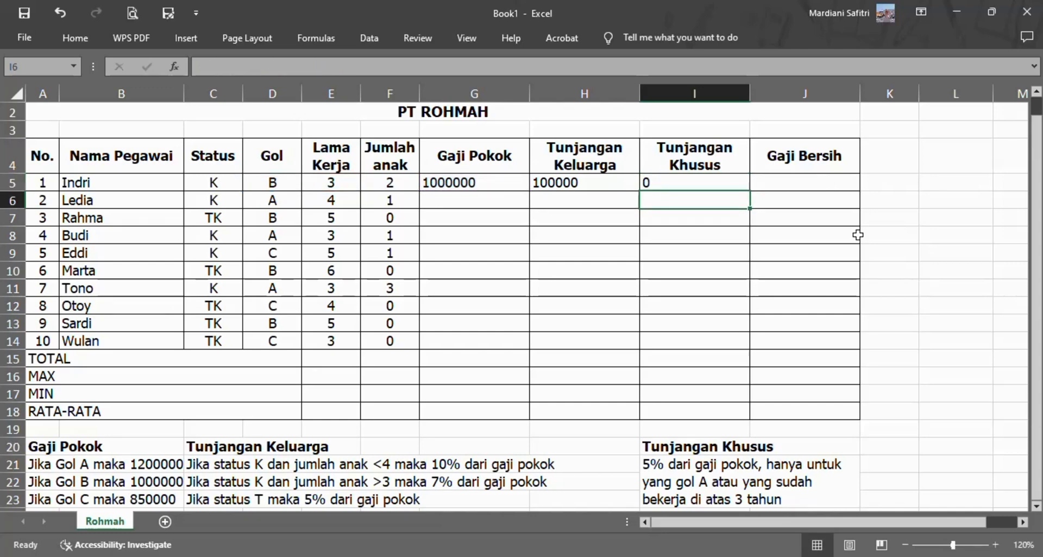
click(718, 180)
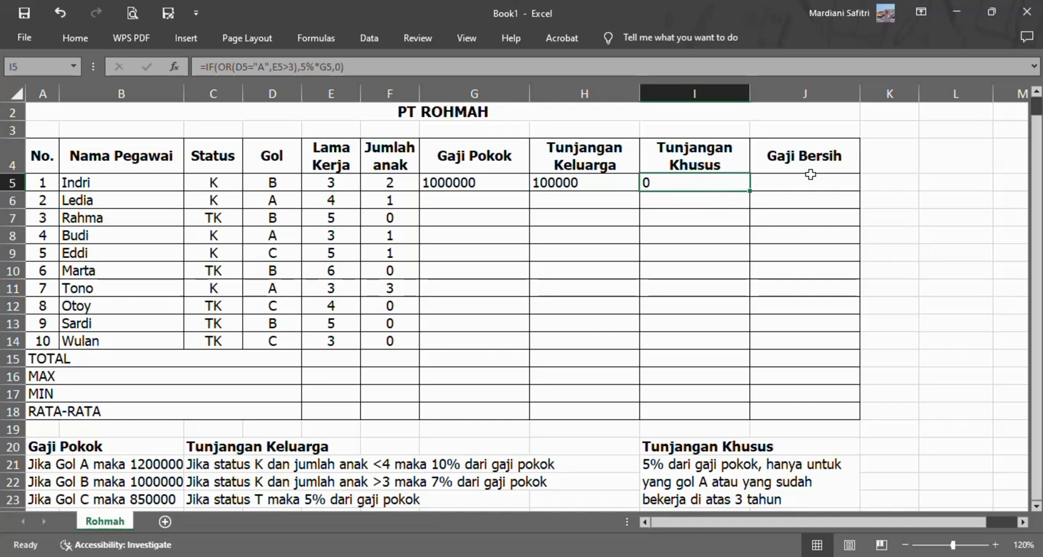
Calculate Gaji Bersih in J5 with a SUM of G5:I5.
click(811, 177)
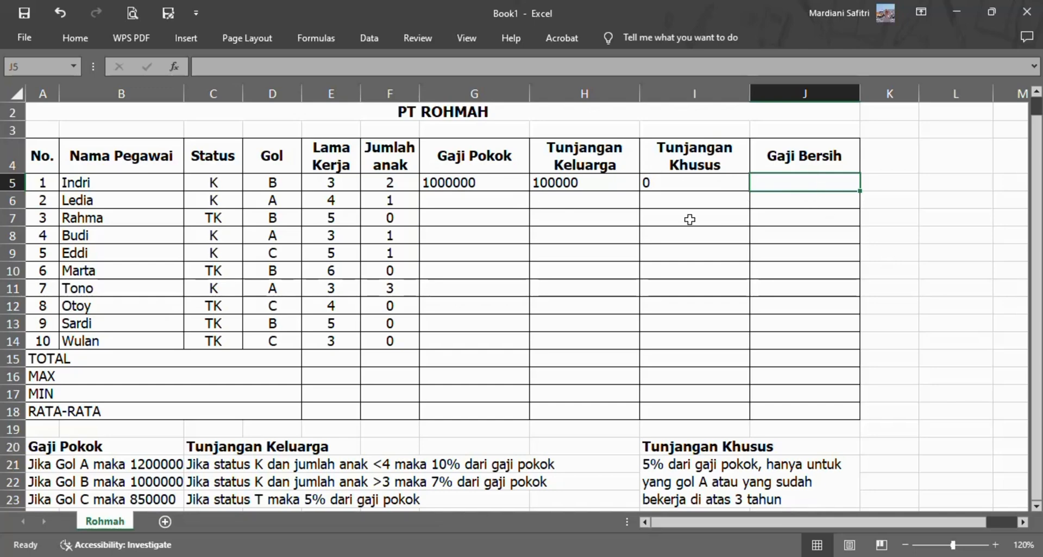
text(=)
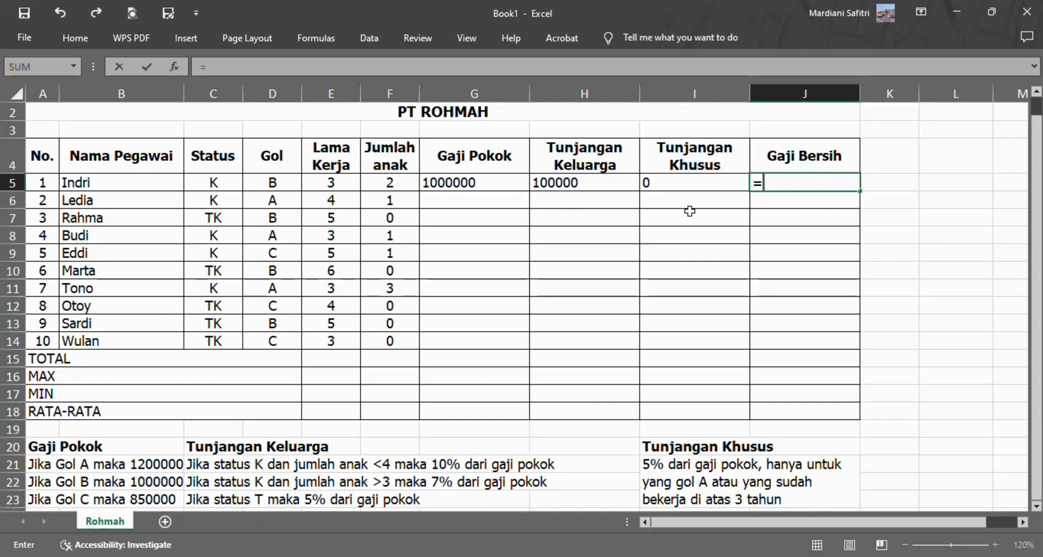
text(sum()
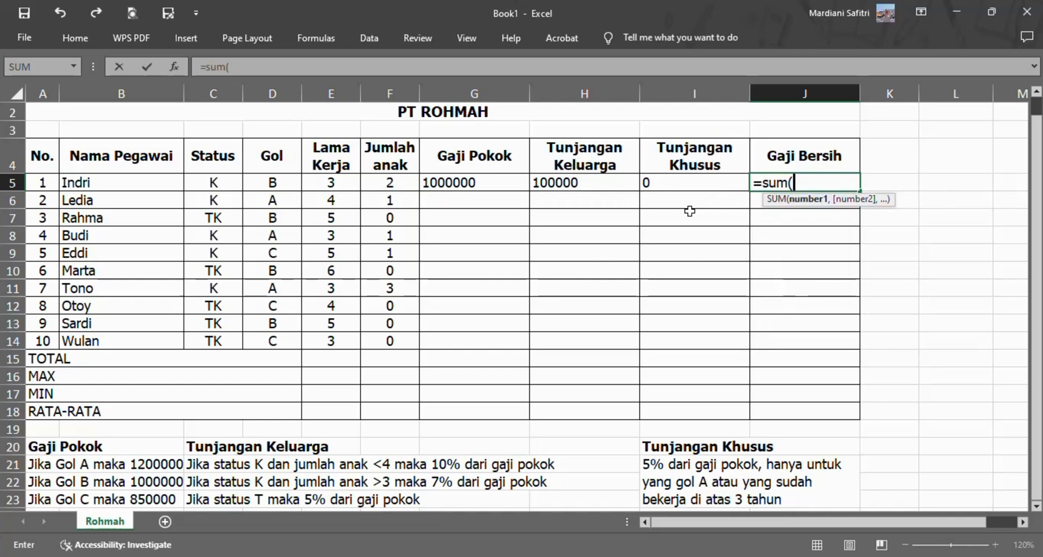
drag(462, 183, 700, 185)
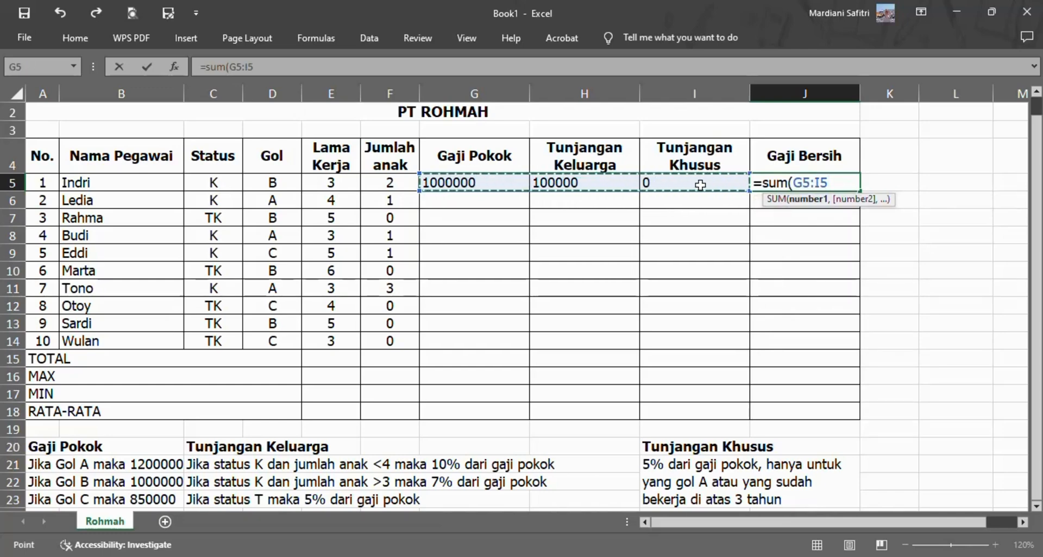
text())
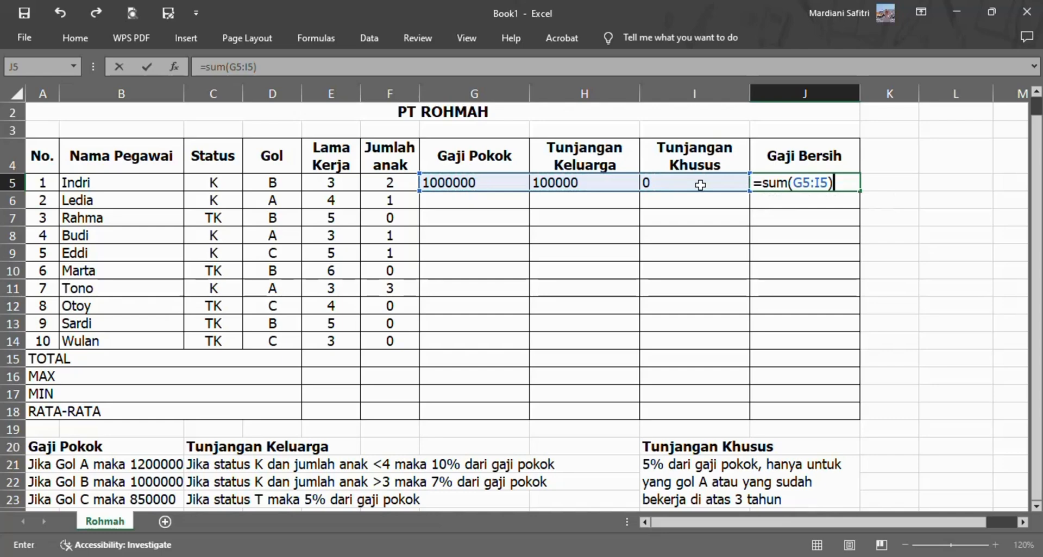
key(Return)
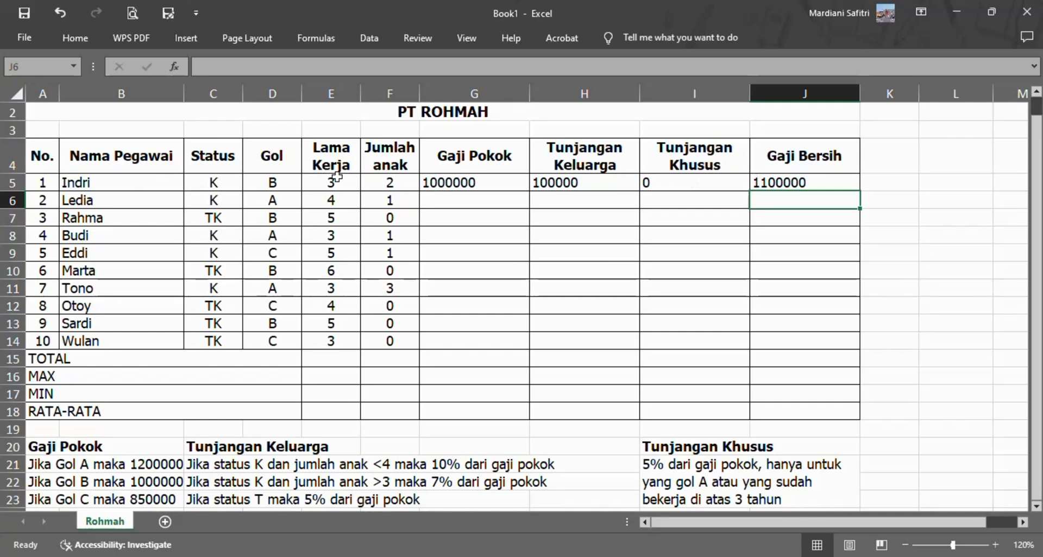
Apply the Accounting number format to the salary cells G5:J5.
drag(493, 184, 764, 183)
click(77, 38)
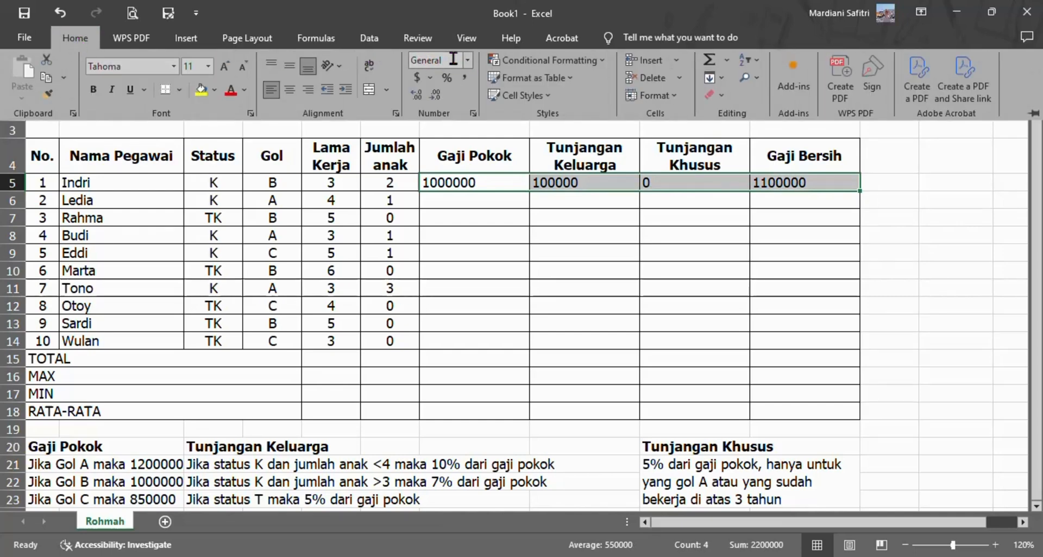
click(469, 63)
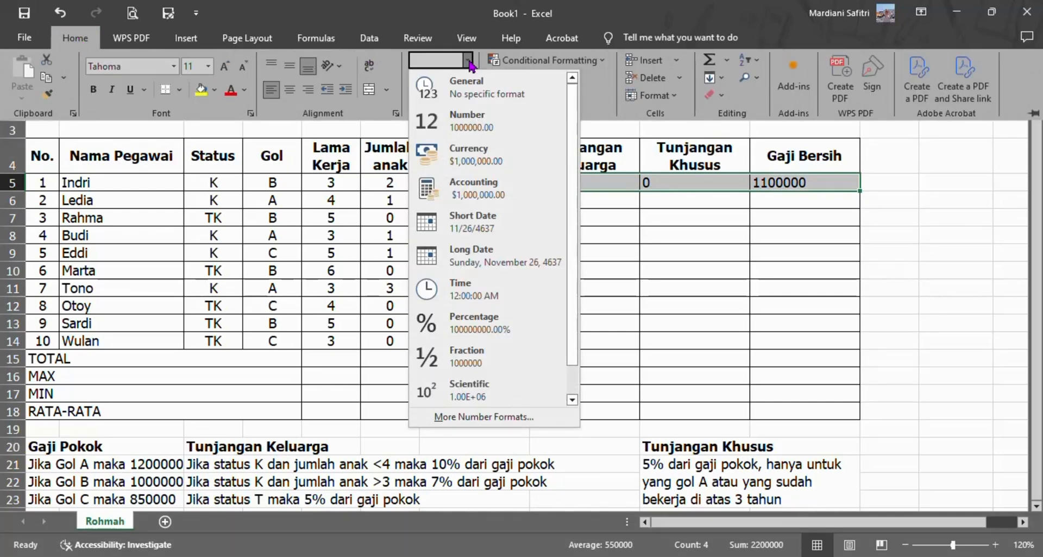
click(512, 163)
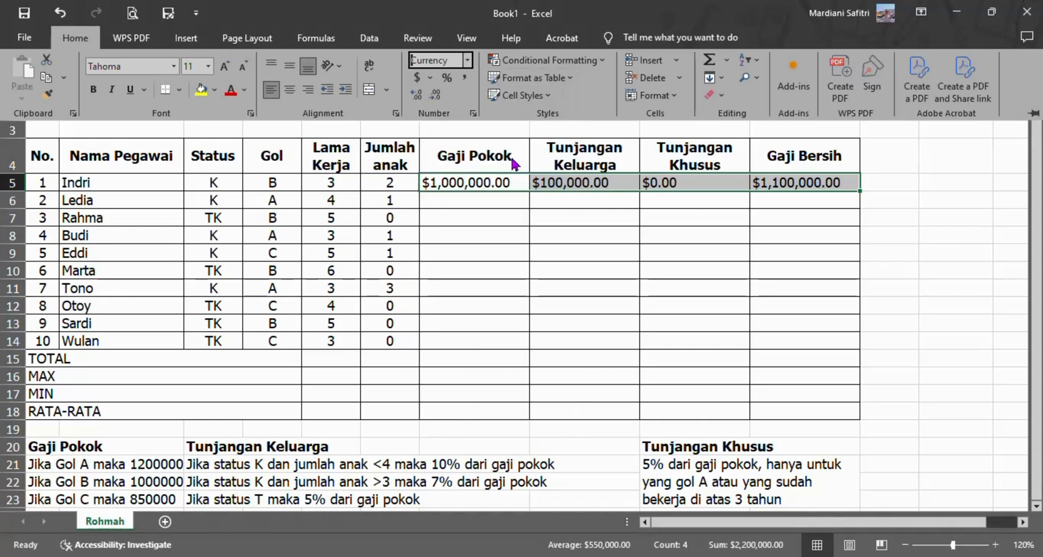
click(467, 60)
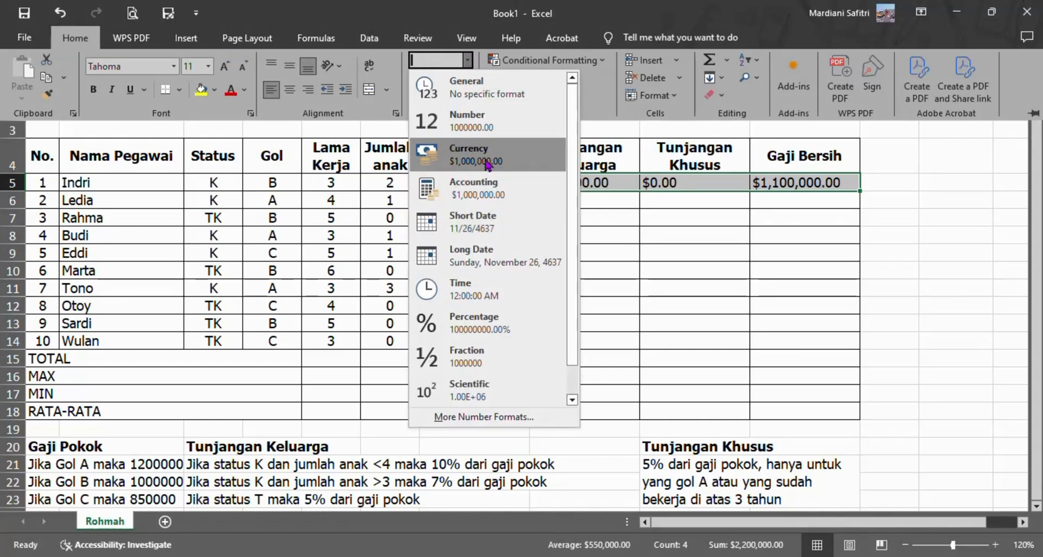
click(483, 186)
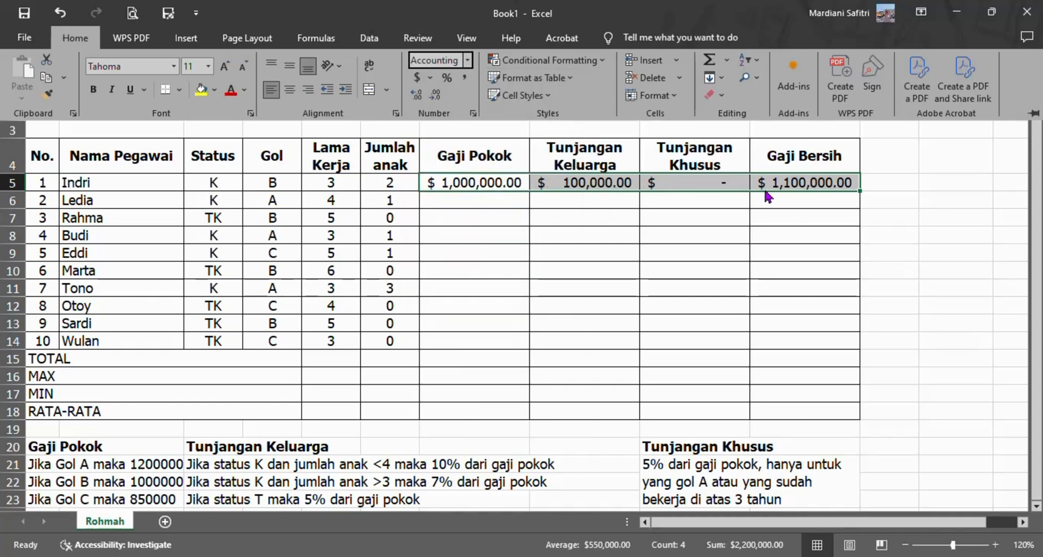
Change the accounting currency symbol of G5:J5 to Rp Indonesian.
click(430, 79)
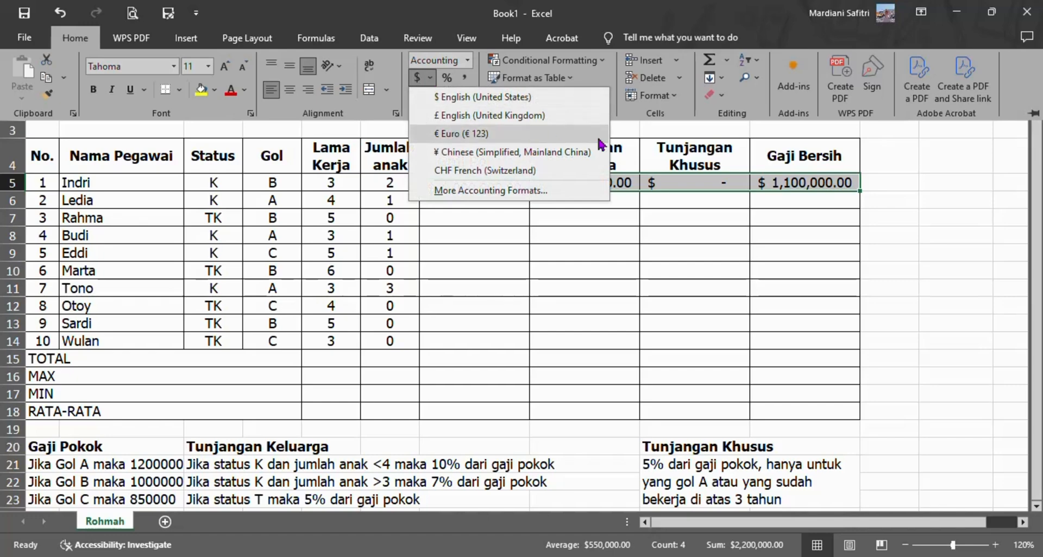
click(533, 191)
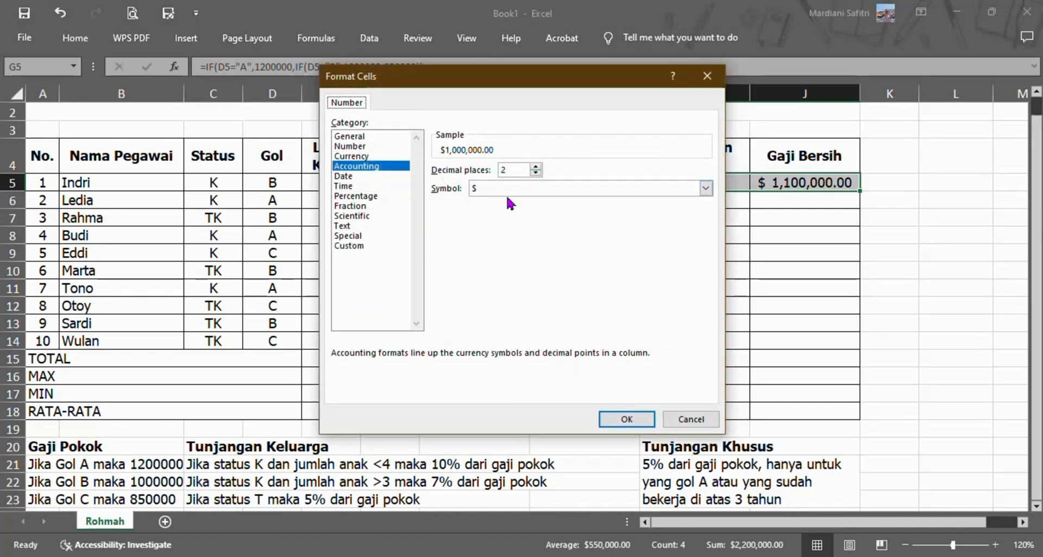
click(701, 191)
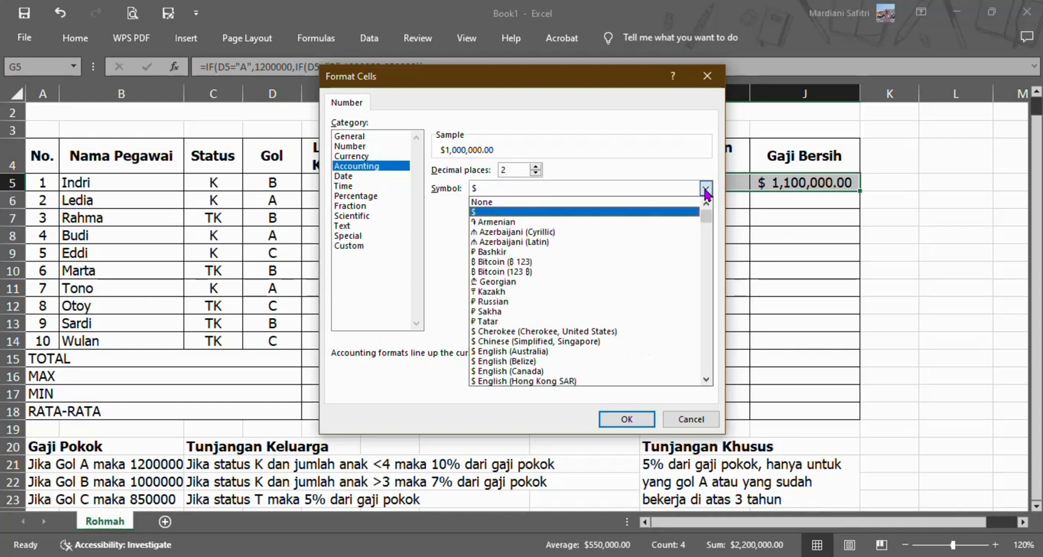
drag(706, 213, 709, 288)
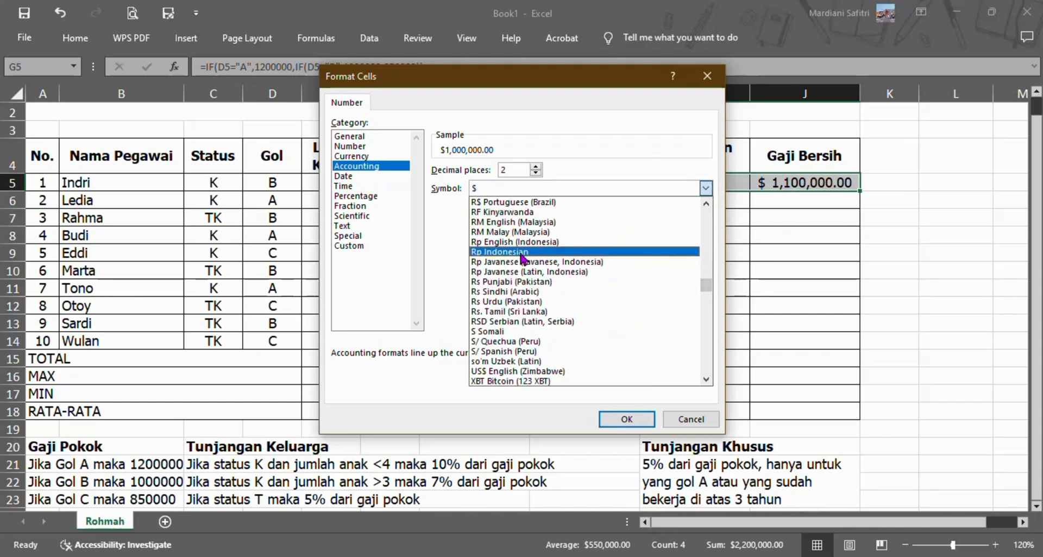
click(521, 253)
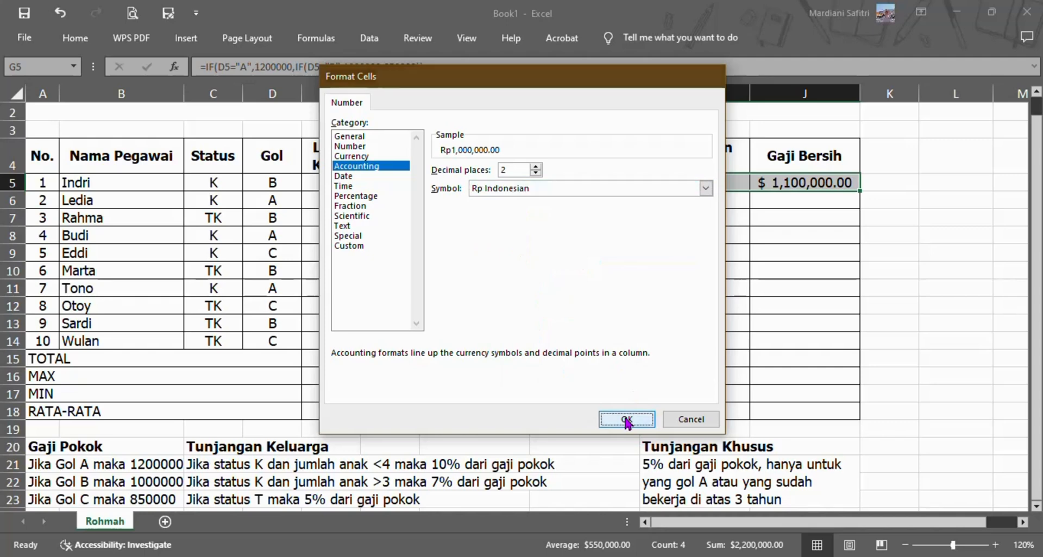
click(626, 420)
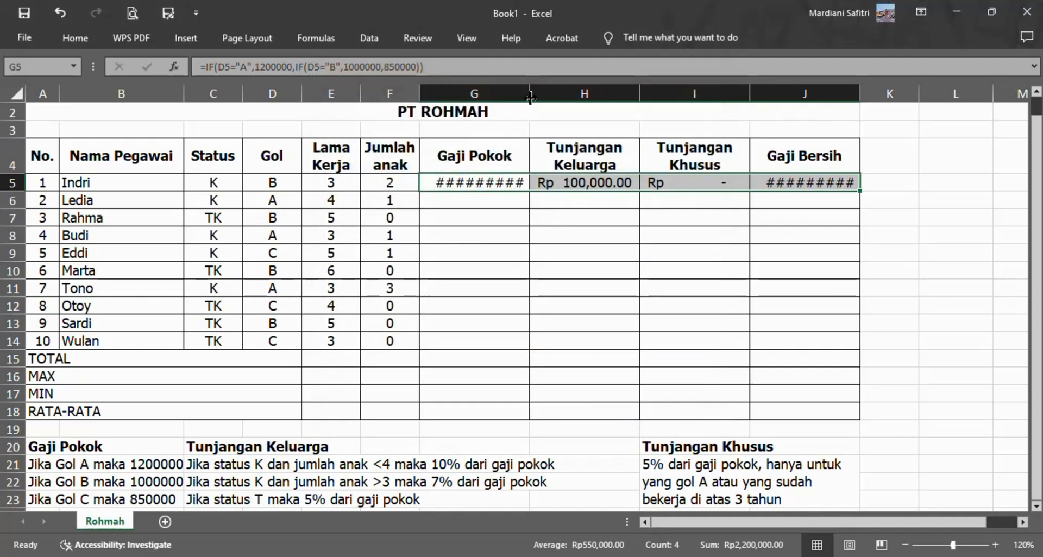
Widen the Gaji Pokok and Gaji Bersih columns so their rupiah amounts fit.
drag(530, 98, 548, 97)
drag(881, 102, 895, 98)
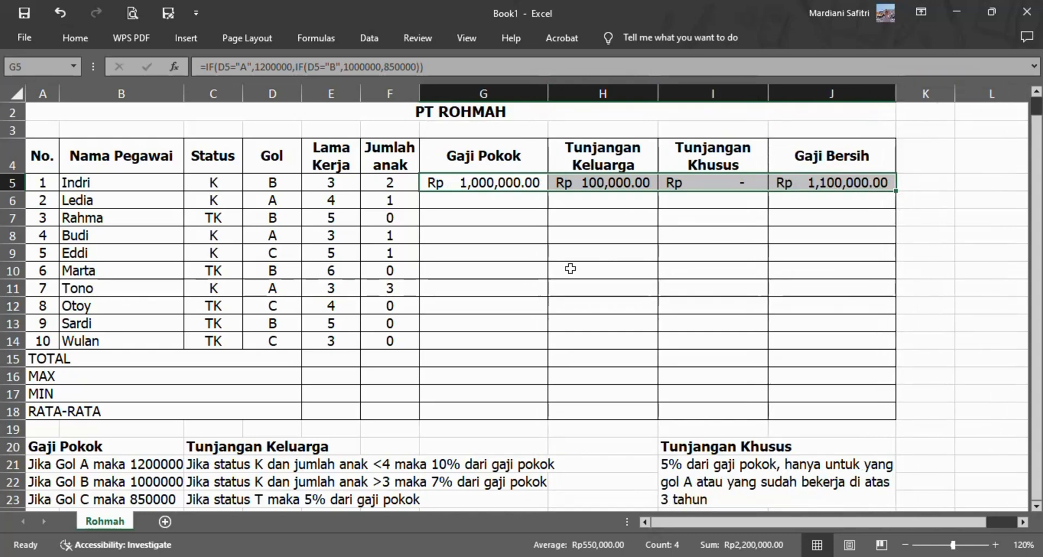
click(534, 272)
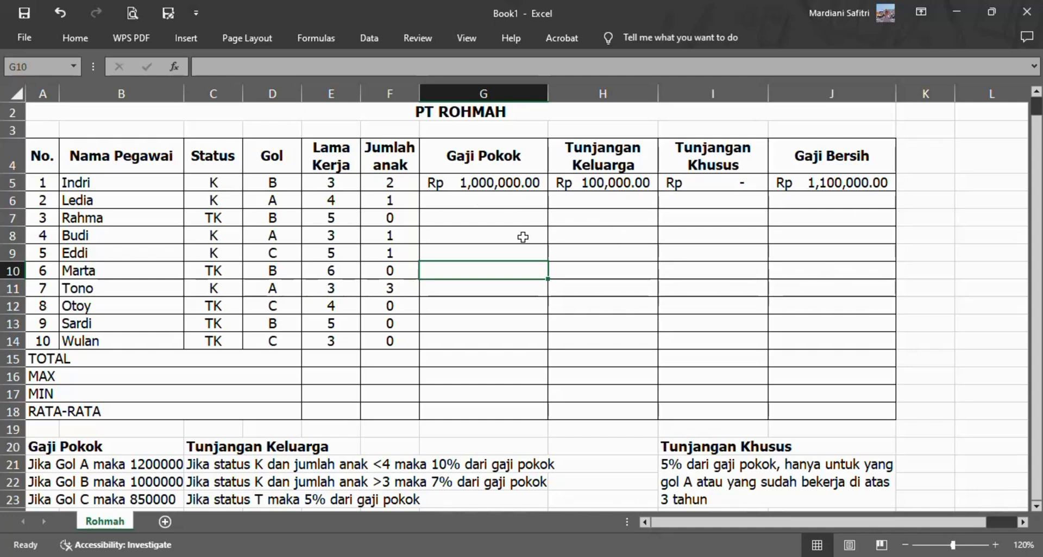
Fill the formulas in G5:J5 down to row 14 for all employees.
click(503, 183)
drag(503, 184, 827, 188)
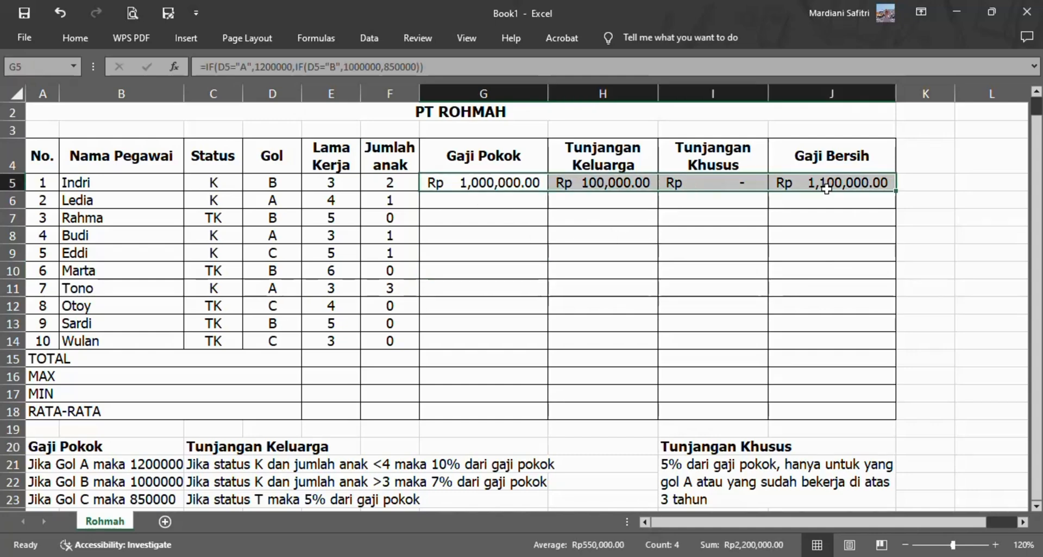
drag(898, 195, 894, 356)
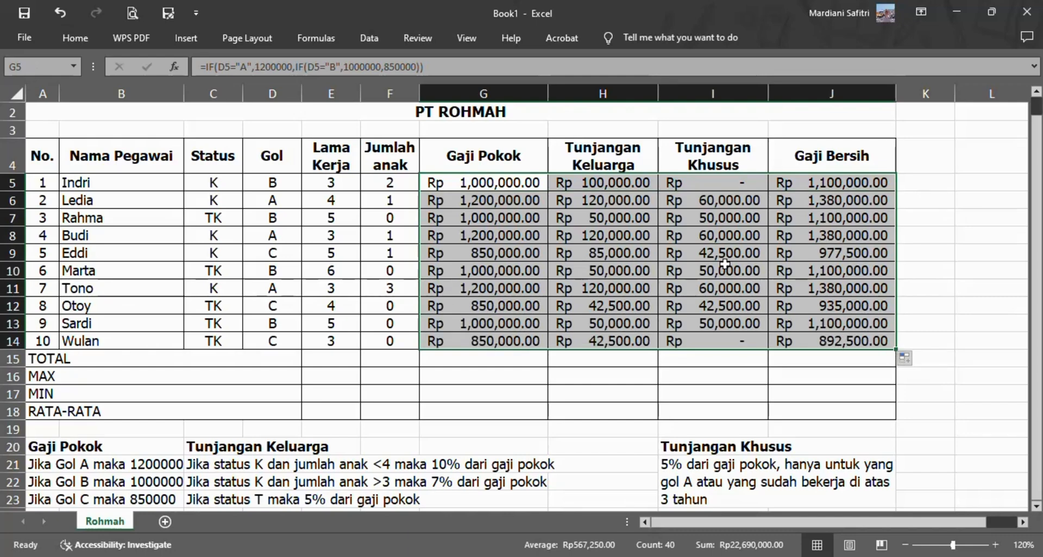
Check the filled Gaji Pokok and Tunjangan Keluarga amounts against each employee's Gol and Status and the rules below the table.
click(519, 237)
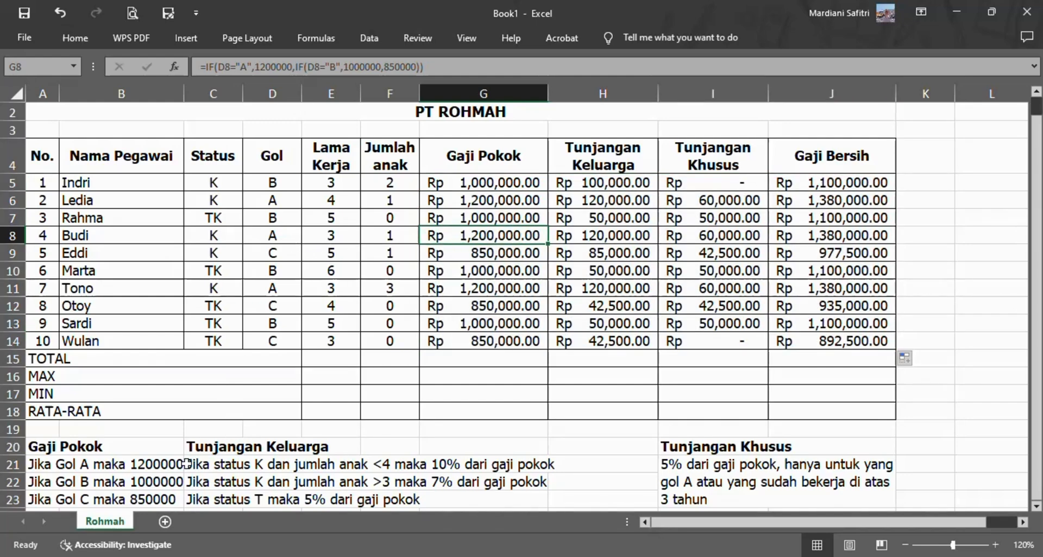
click(289, 305)
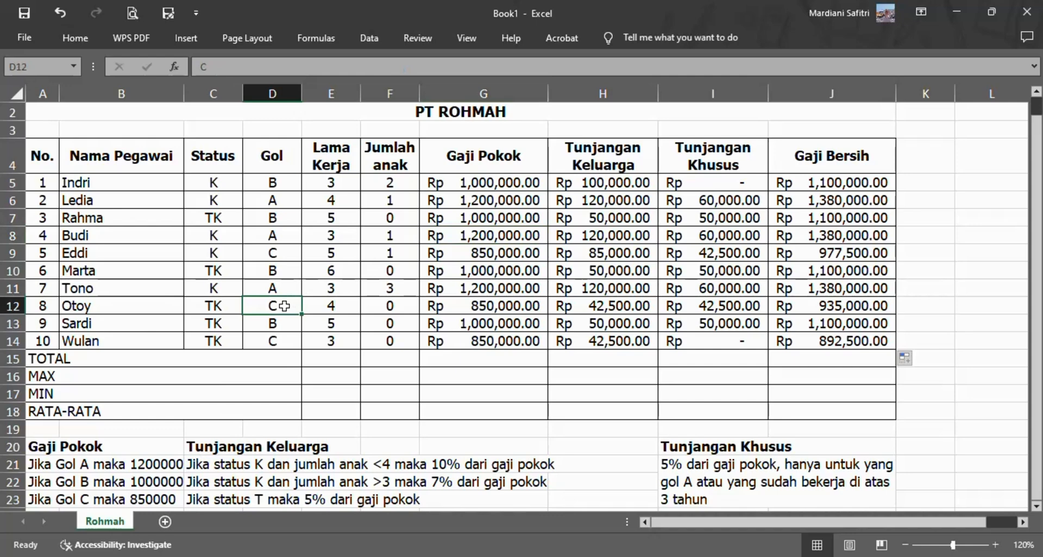
click(521, 306)
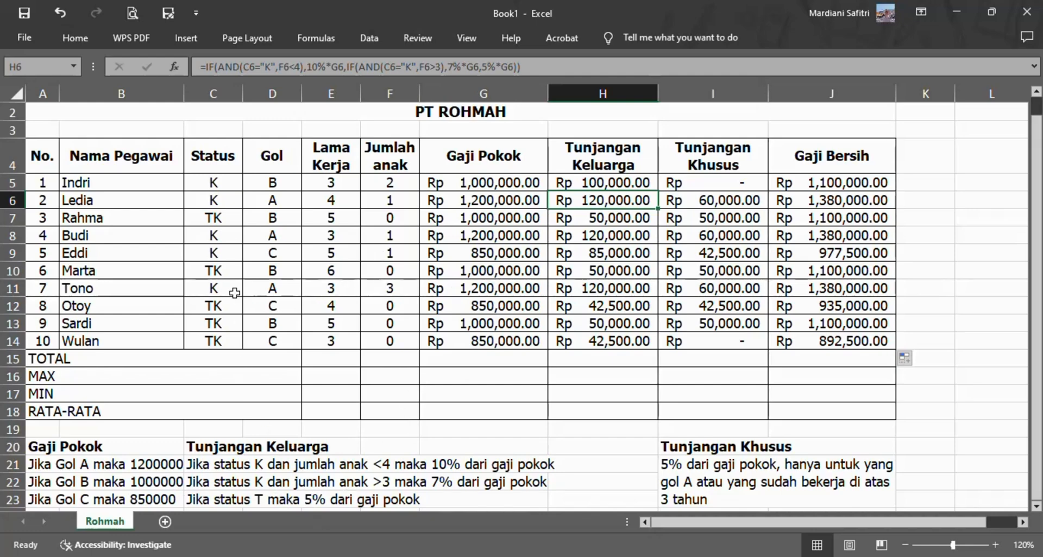
click(226, 312)
key(Down)
key(Down)
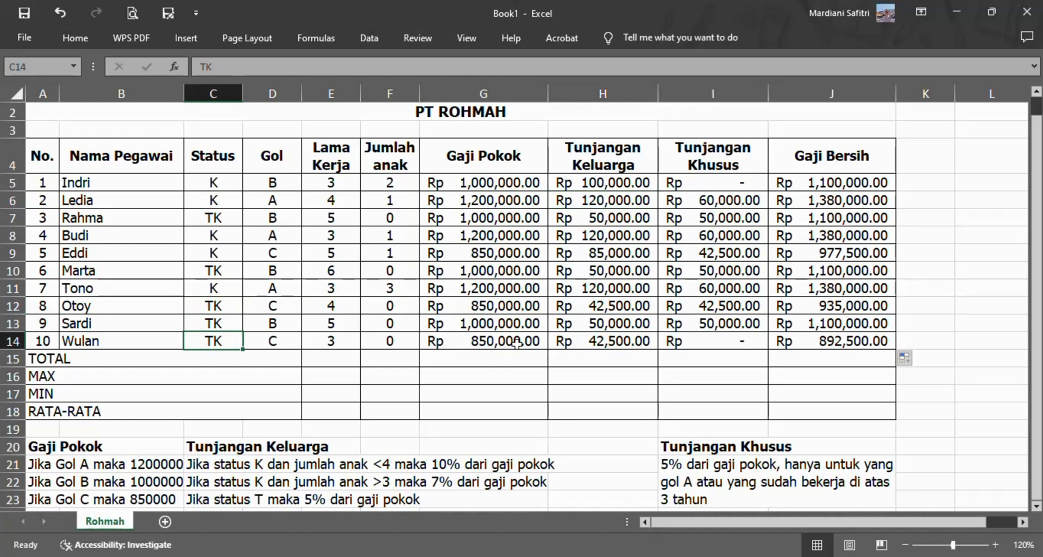
Verify the Tunjangan Keluarga of row 14 with a temporary =5%*G14 formula in H17, and clear that cell.
click(609, 391)
text(=)
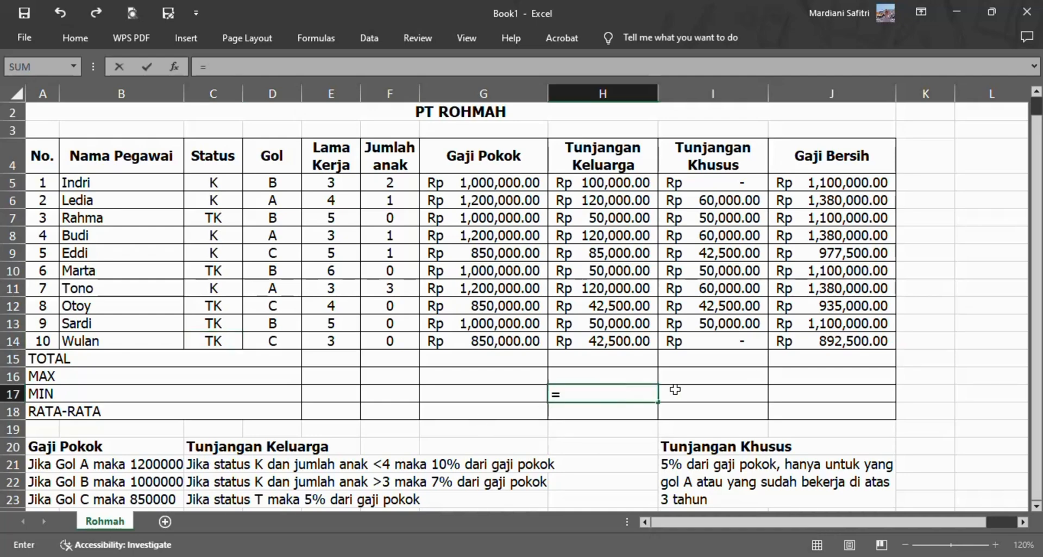
text(5%*)
click(505, 340)
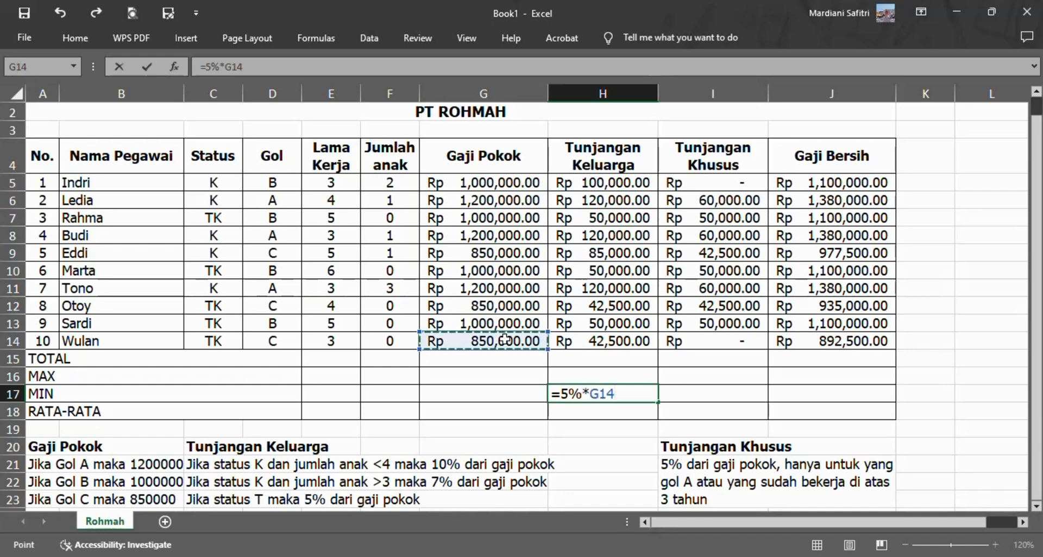
key(Return)
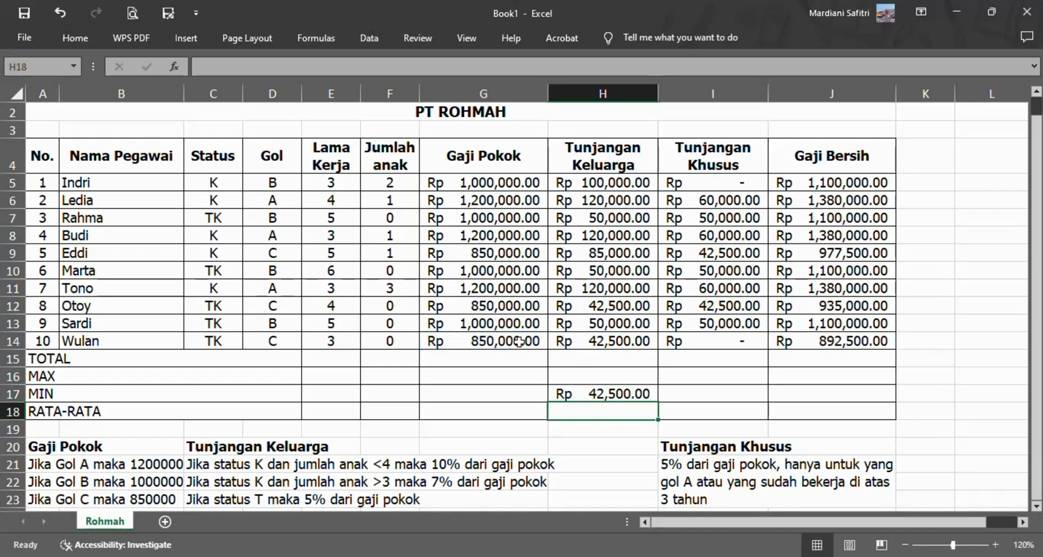
click(573, 392)
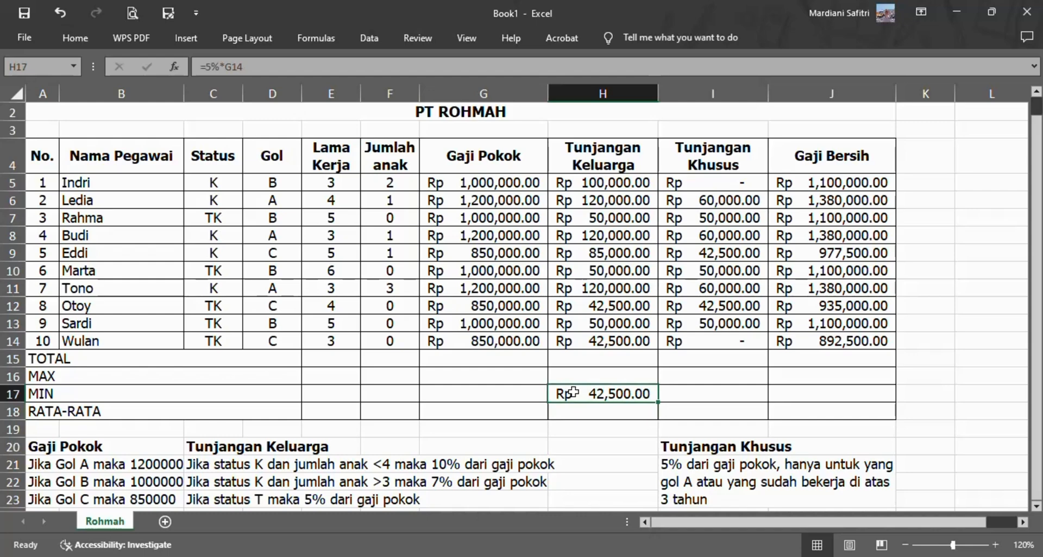
key(Delete)
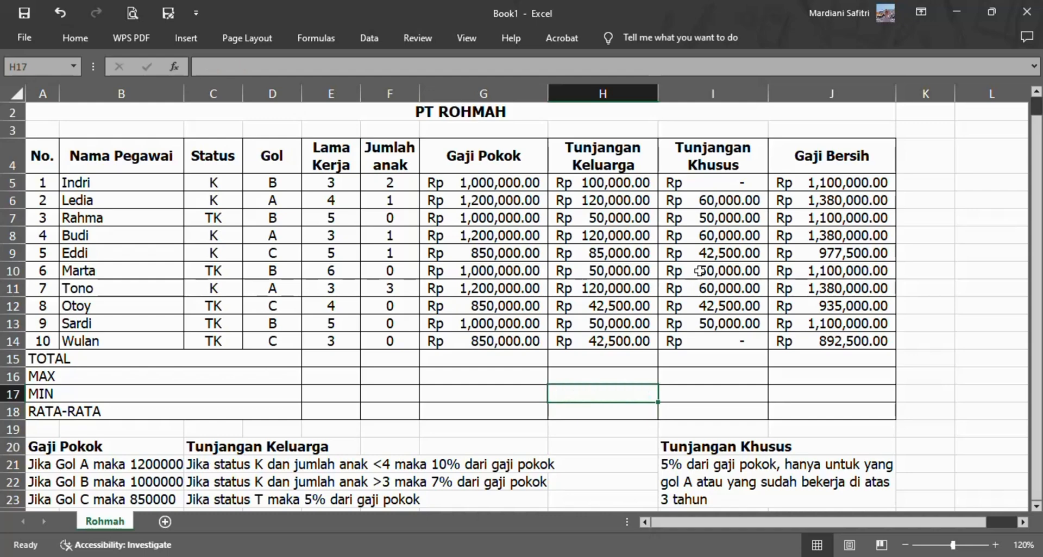
Check the Tunjangan Khusus amounts against each employee's Gol and Lama Kerja, and inspect a Gaji Bersih sum formula.
click(729, 182)
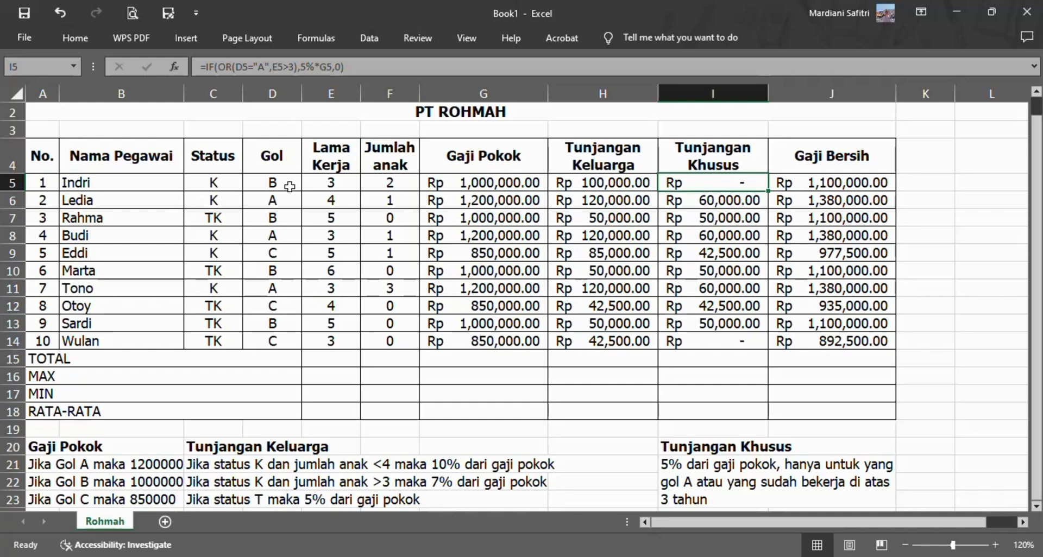
click(291, 204)
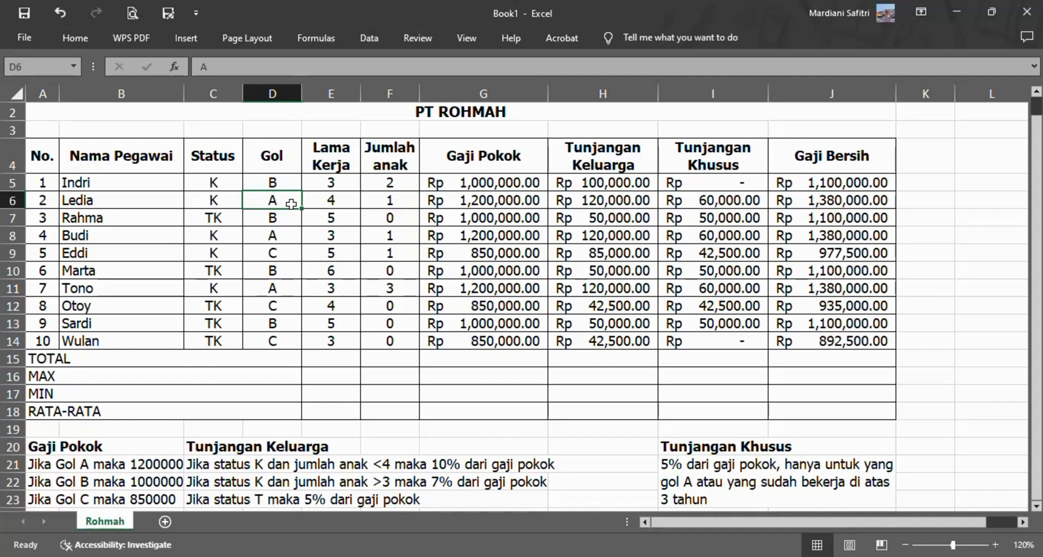
click(294, 221)
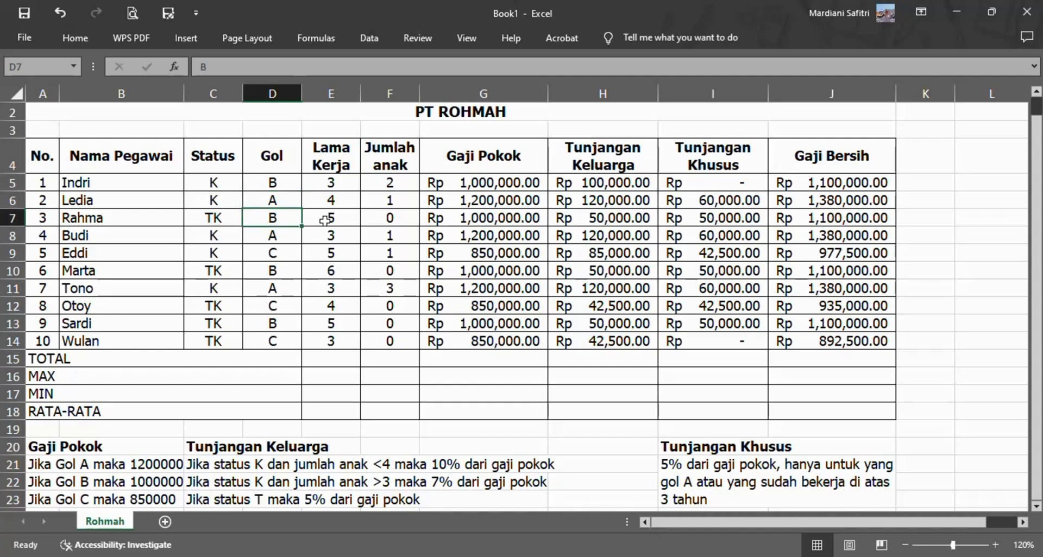
click(348, 220)
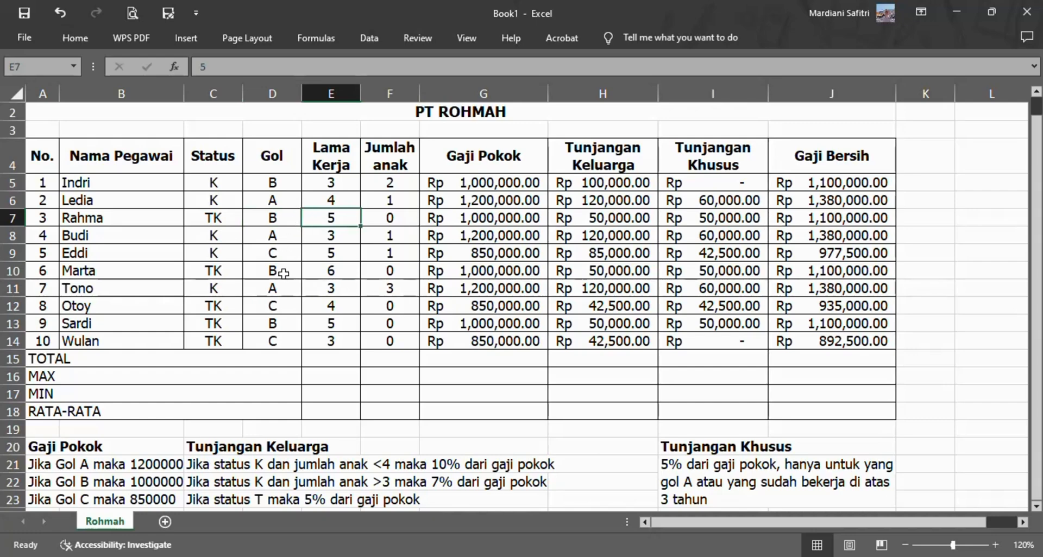
click(345, 256)
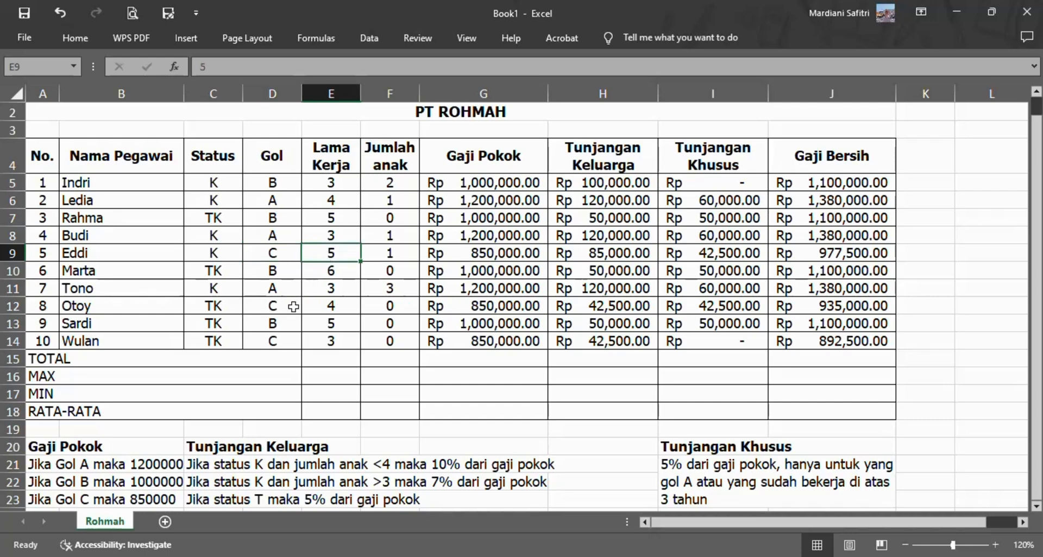
click(288, 273)
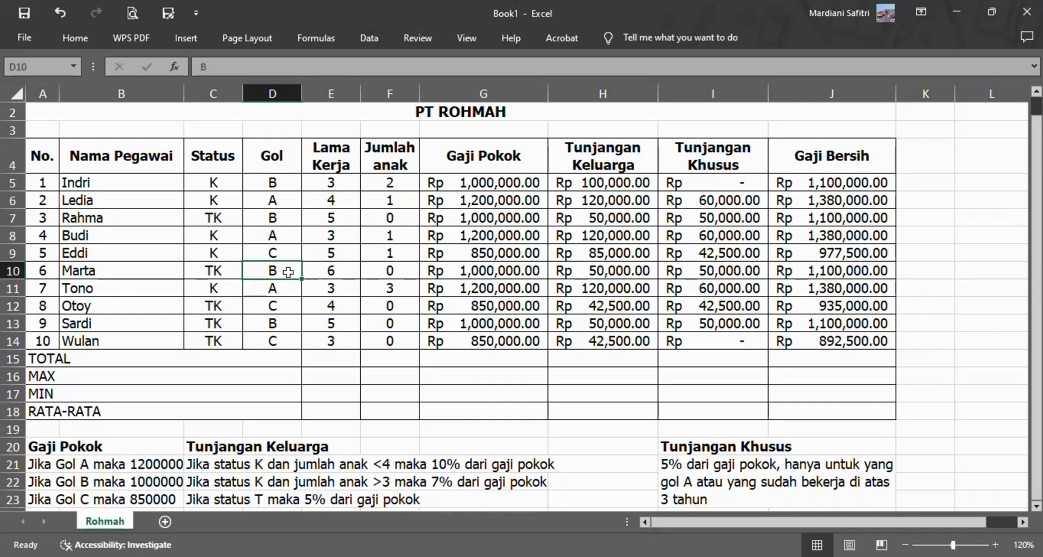
click(350, 273)
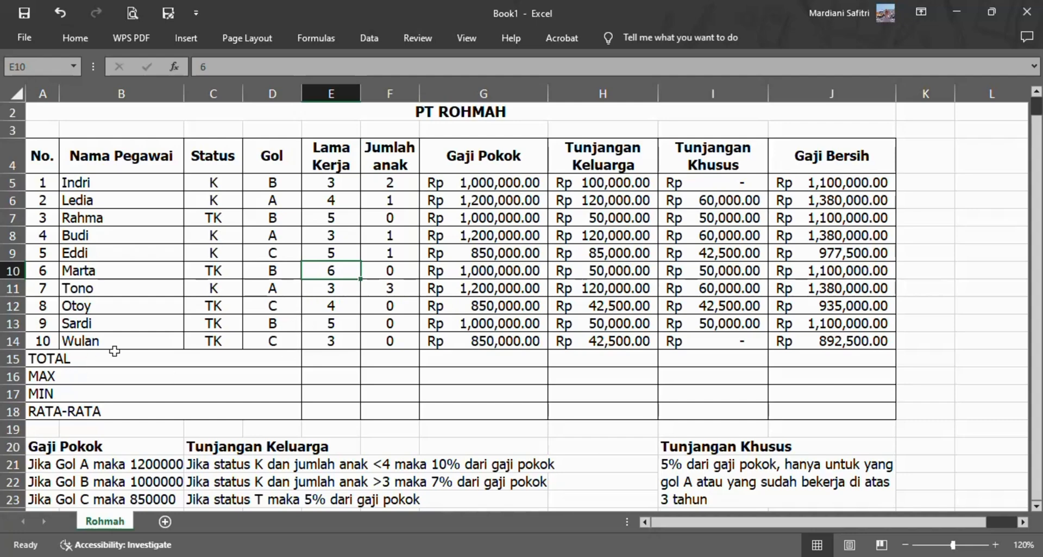
click(288, 344)
click(353, 344)
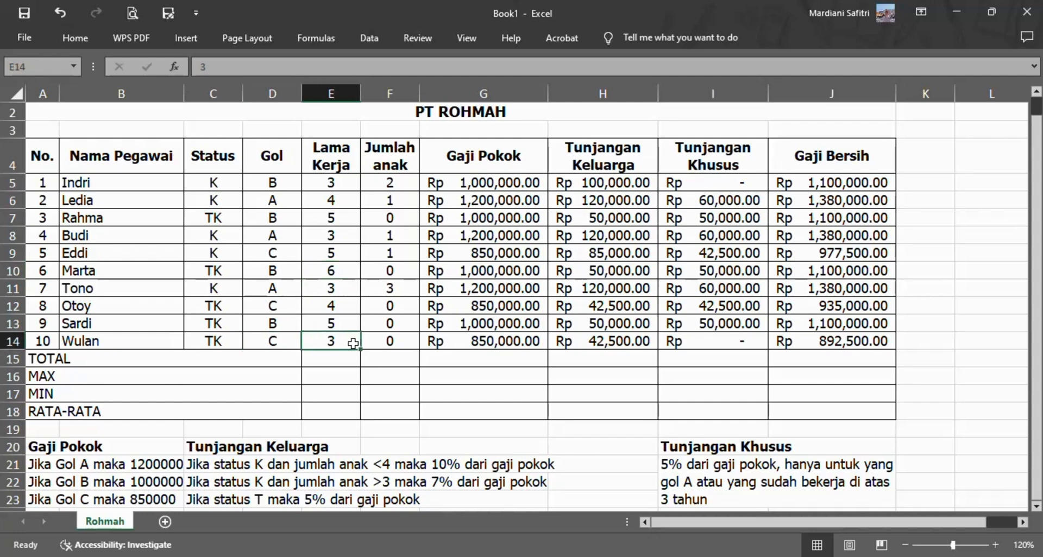
click(752, 337)
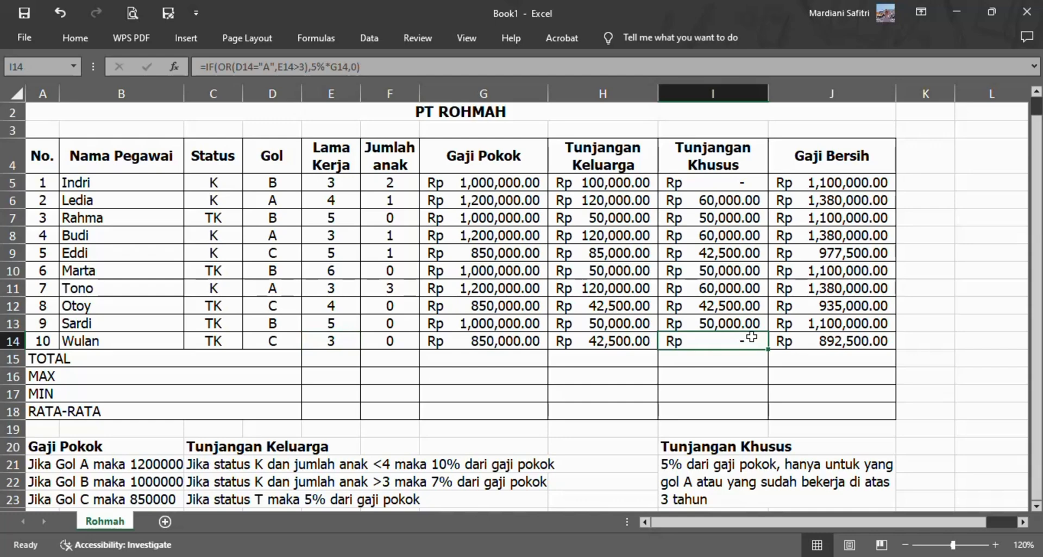
click(864, 242)
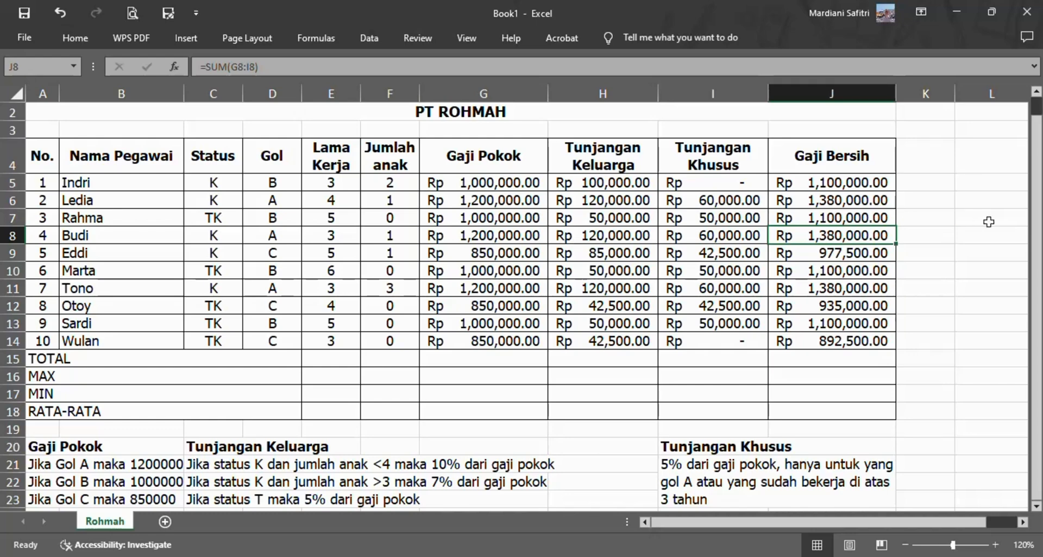
Enter =SUM(G5:G14) in the TOTAL row and =MAX(G5:G14) in the MAX row of the Gaji Pokok column.
click(516, 358)
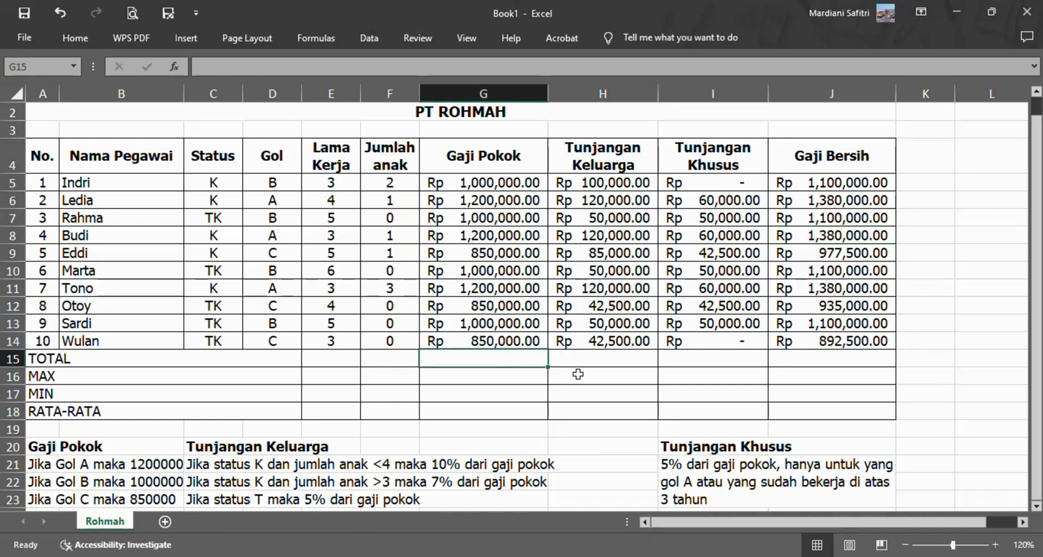
key(alt+equal)
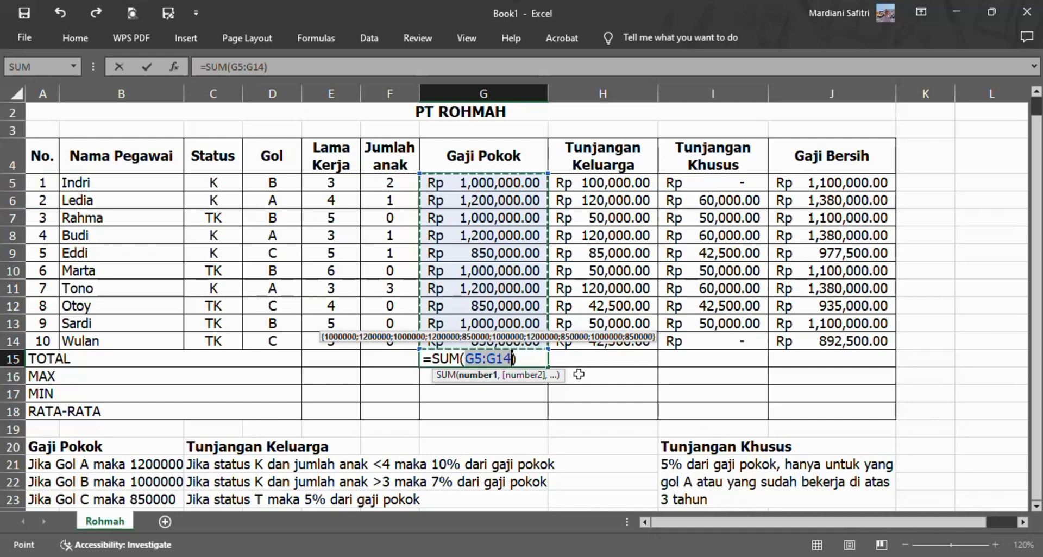
key(Return)
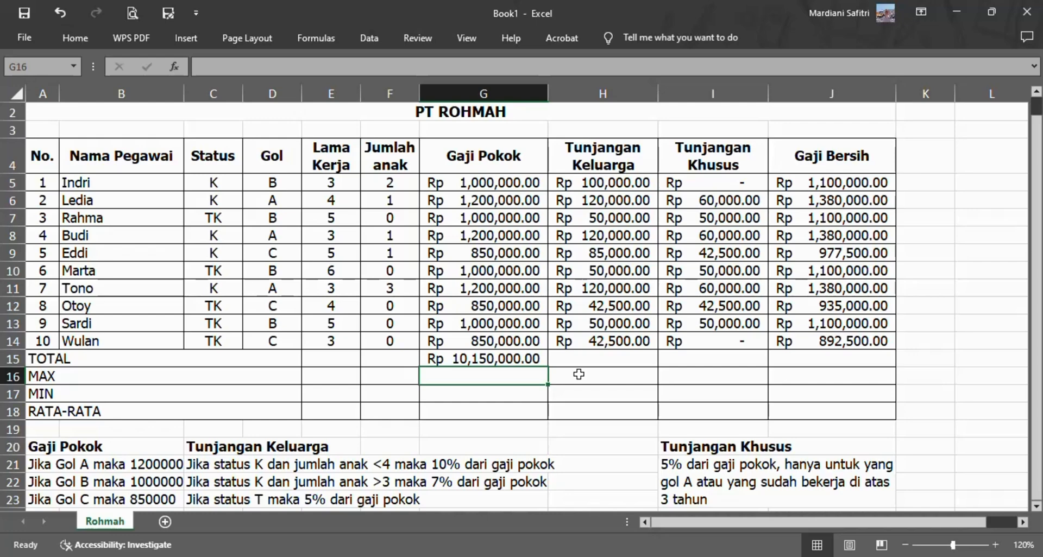
text(=ma)
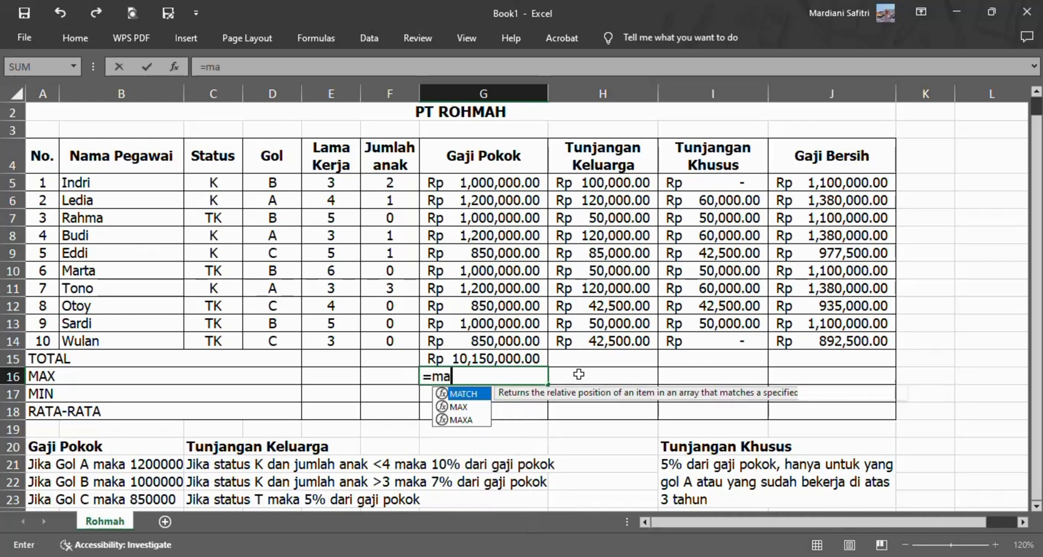
text(x()
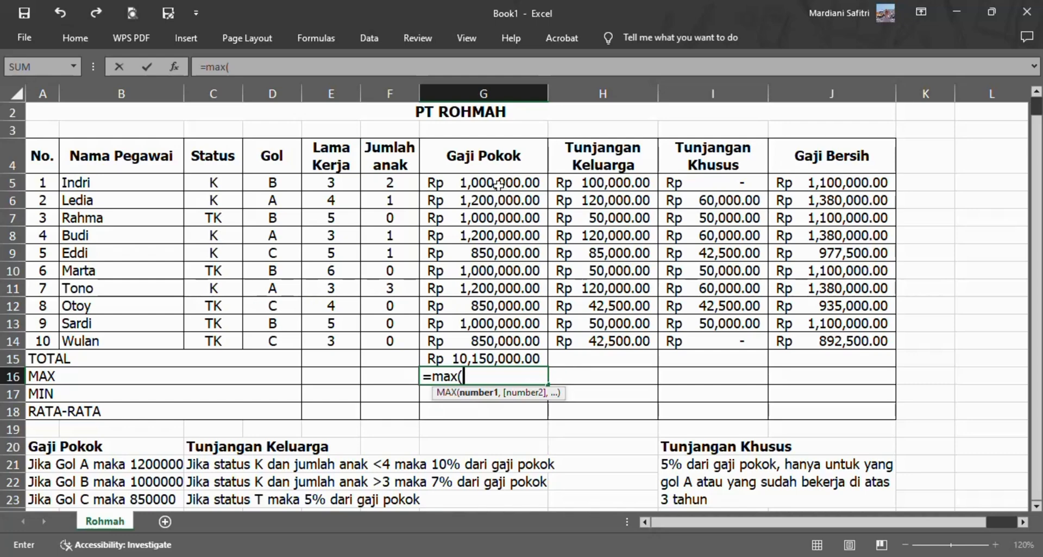
drag(498, 185, 474, 342)
text())
key(Return)
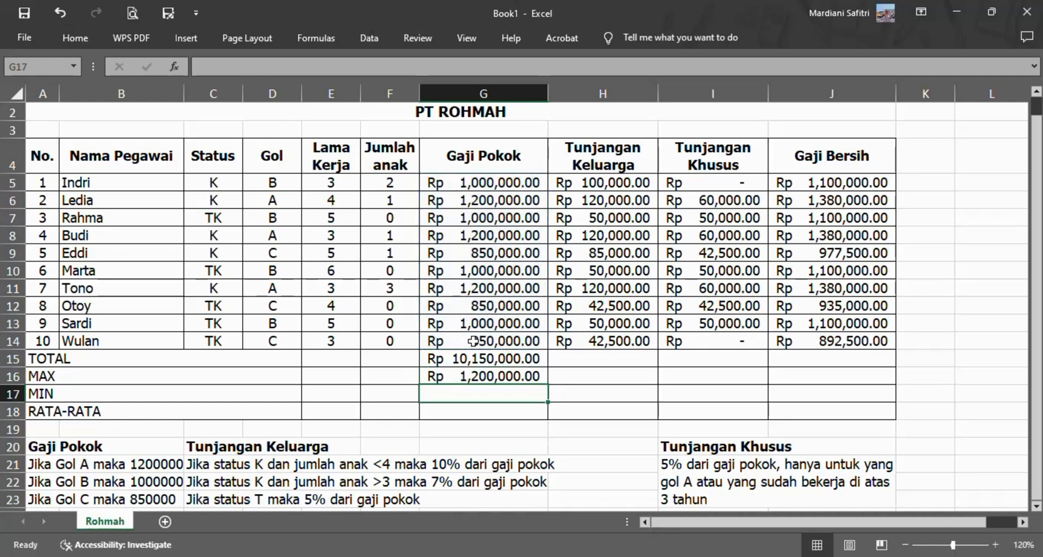
Enter =MIN(G5:G14) in the MIN row and =AVERAGE(G5:G14) in the RATA-RATA row of the Gaji Pokok column.
text(=min)
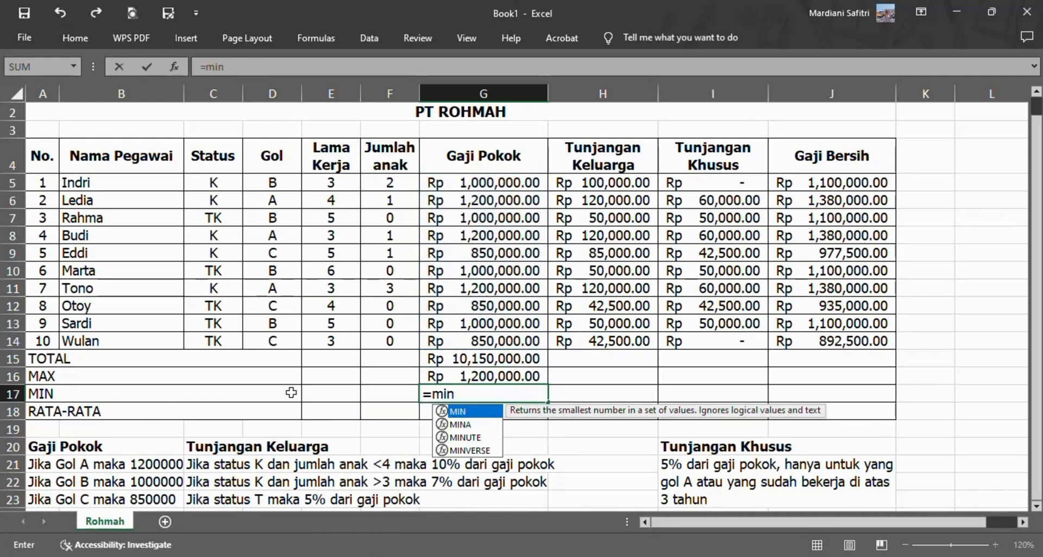
text(()
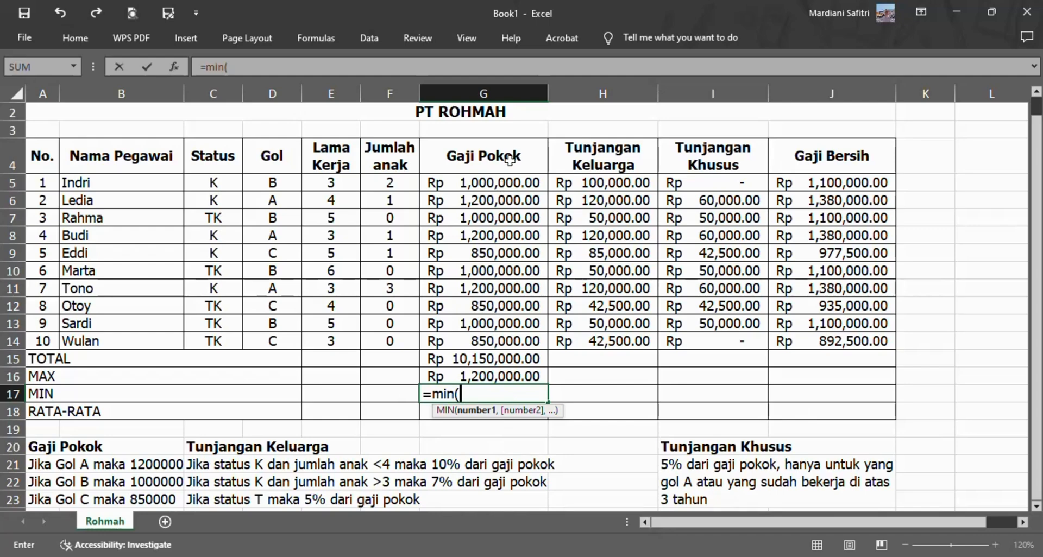
drag(507, 180, 504, 343)
text())
key(Return)
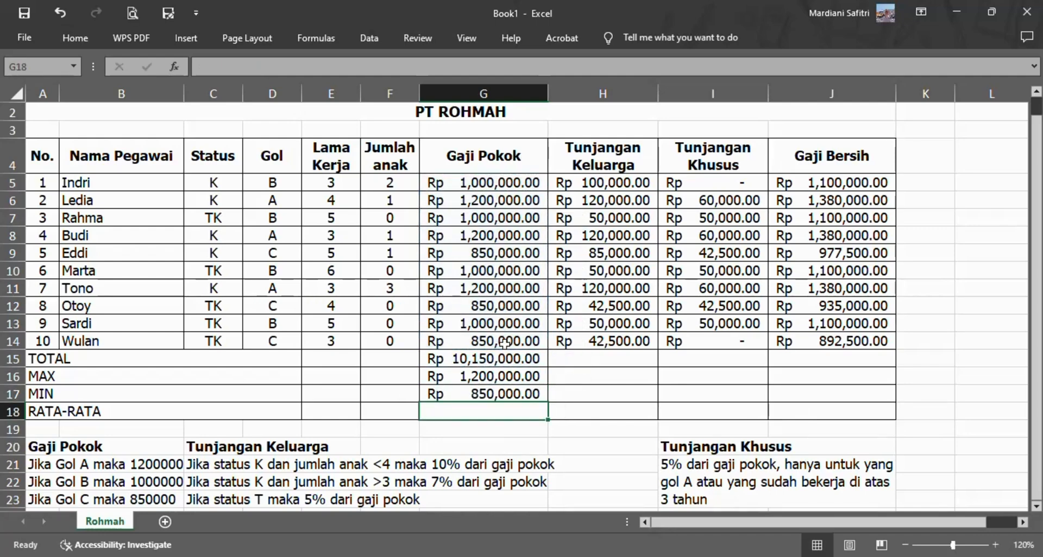
text(=)
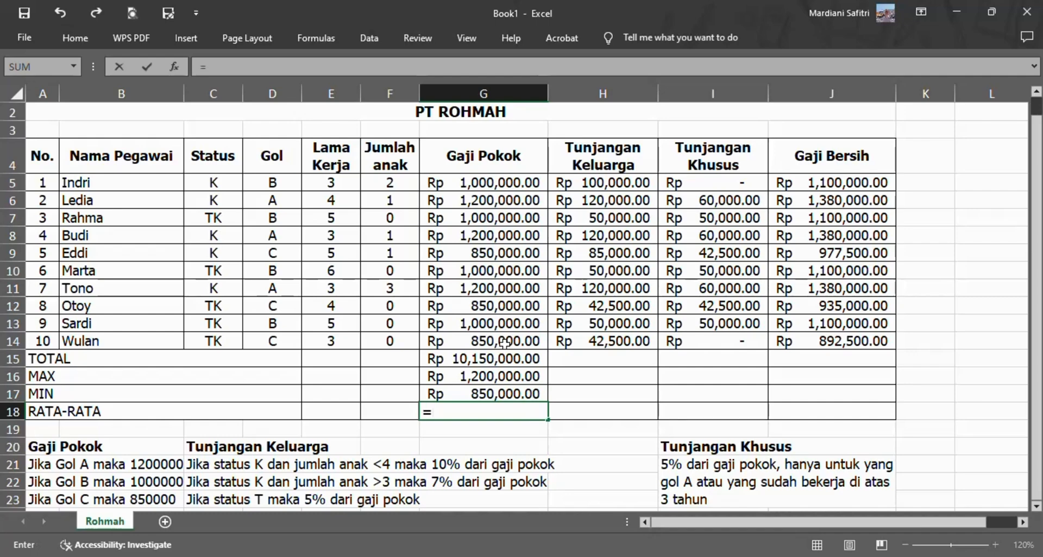
text(average()
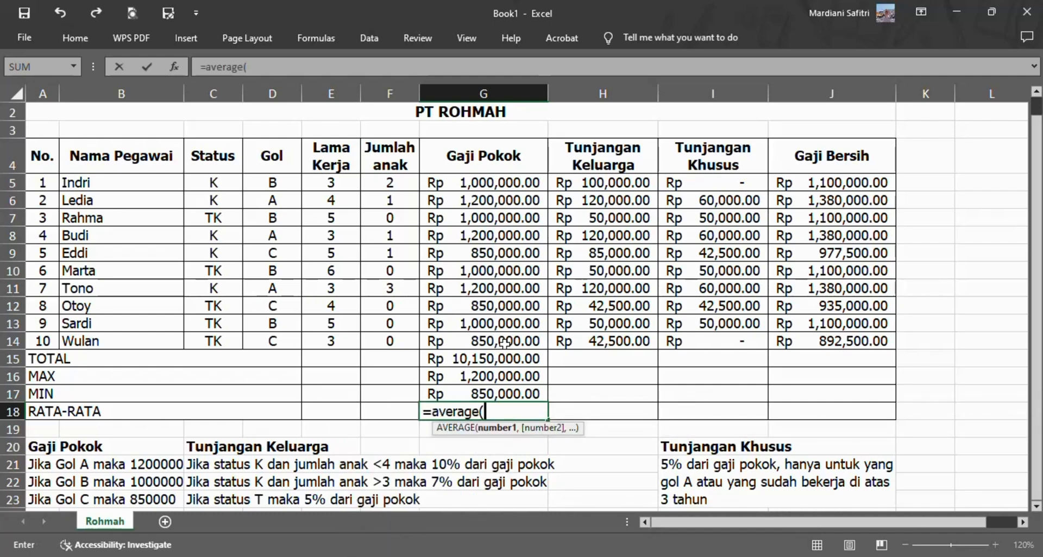
drag(482, 181, 478, 350)
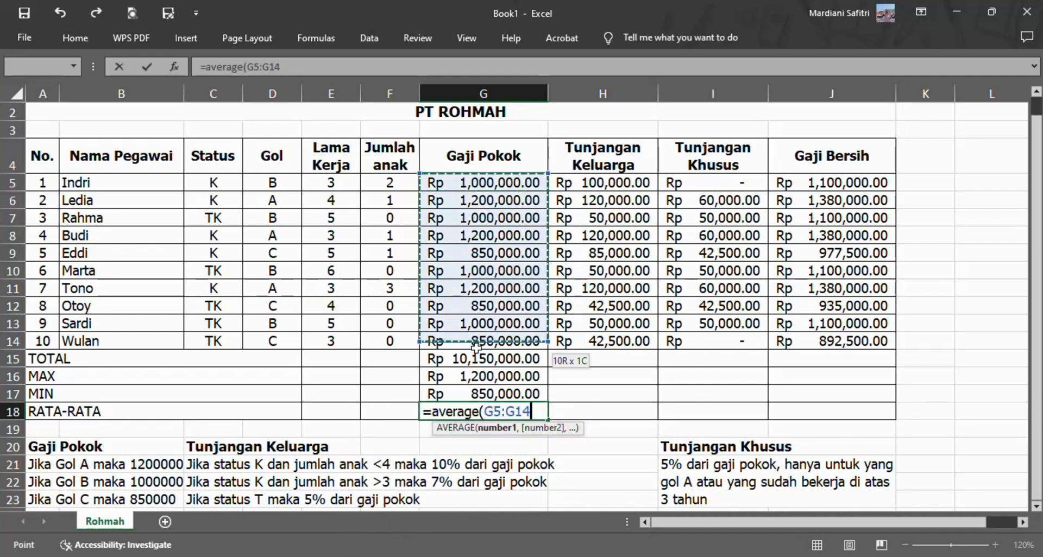
text())
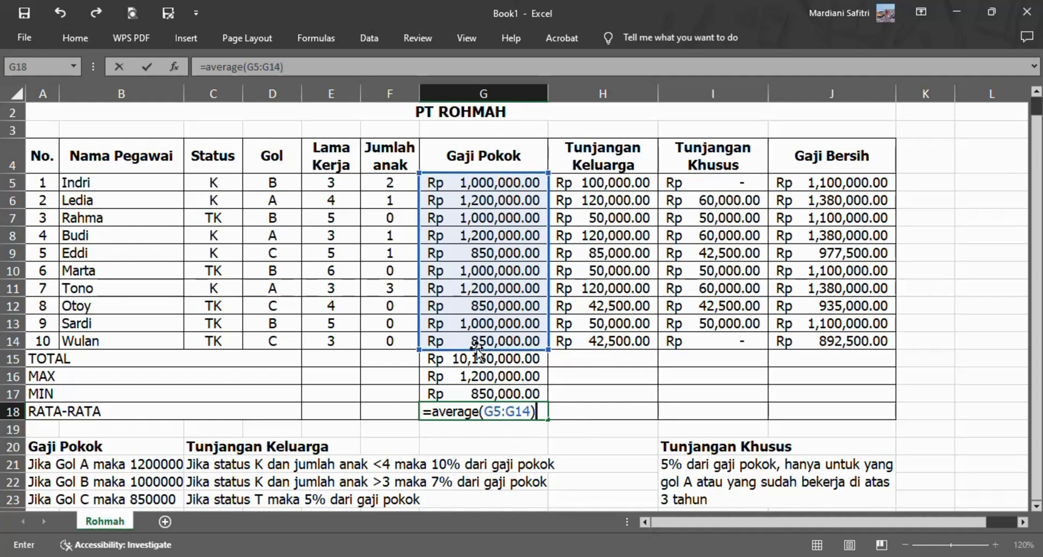
key(Return)
Fill the four summary formulas in G15:G18 across to the Gaji Bersih column J.
click(482, 359)
drag(482, 358, 482, 411)
drag(549, 420, 861, 407)
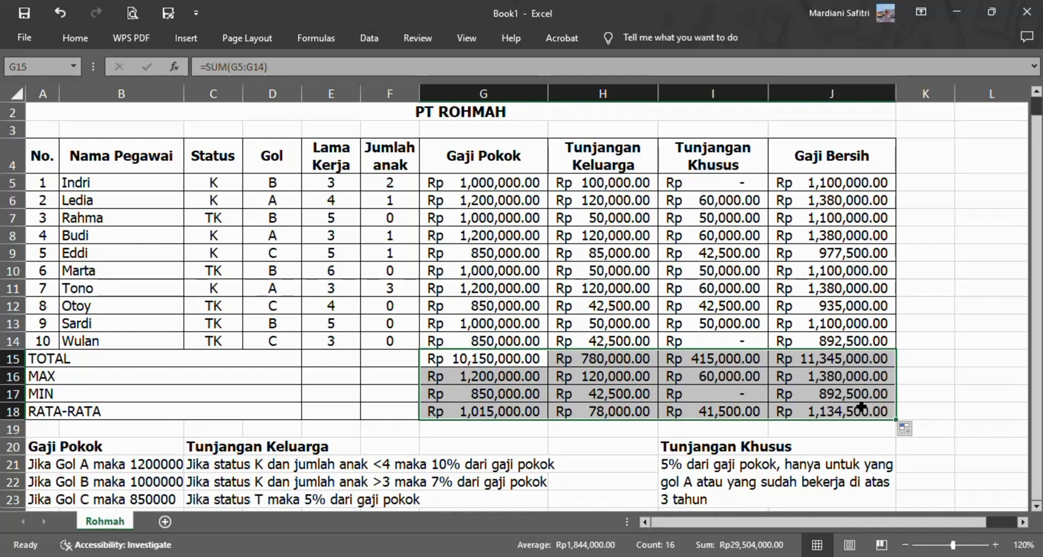
click(975, 370)
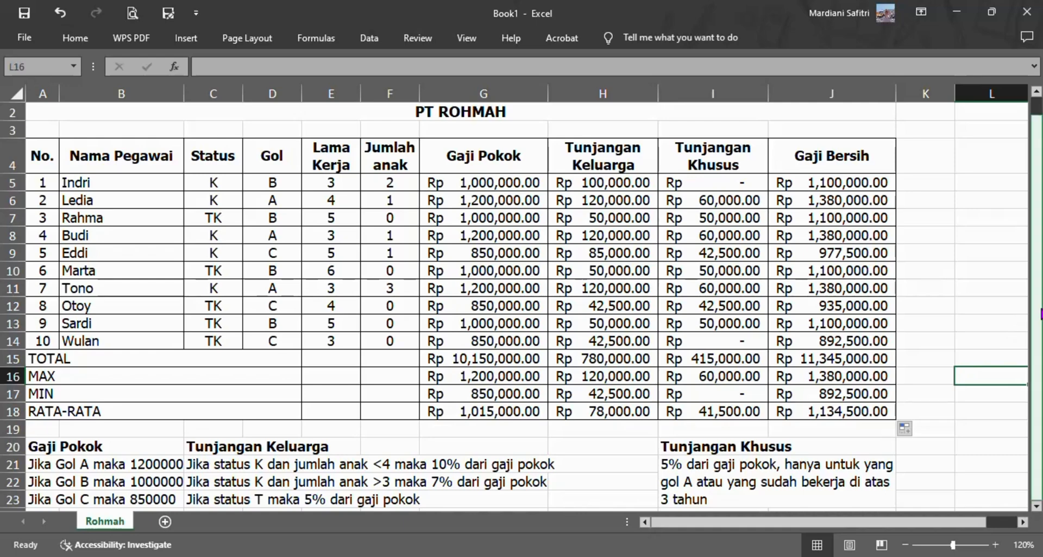
scroll(1026, 310, up, 1)
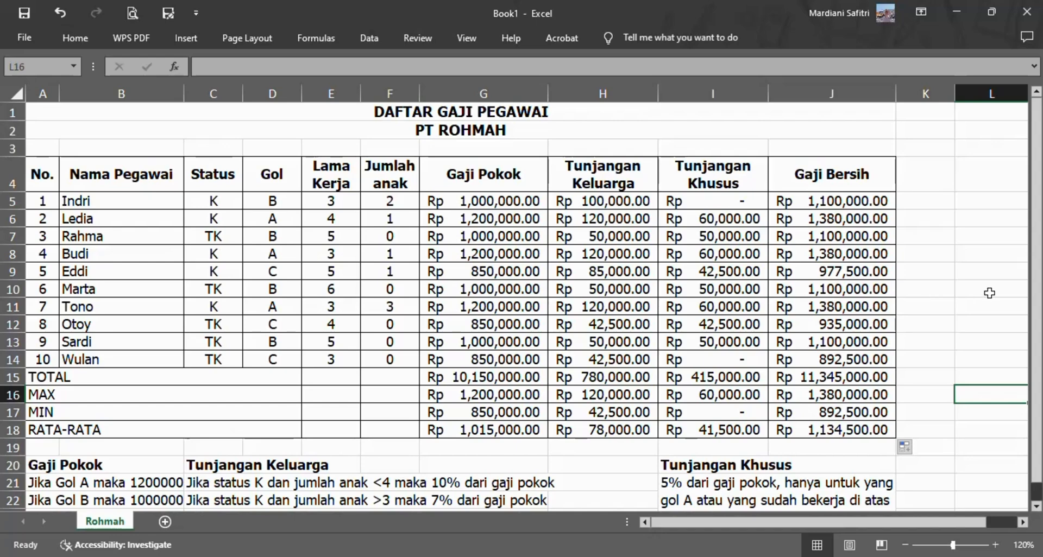
drag(1032, 292, 1023, 386)
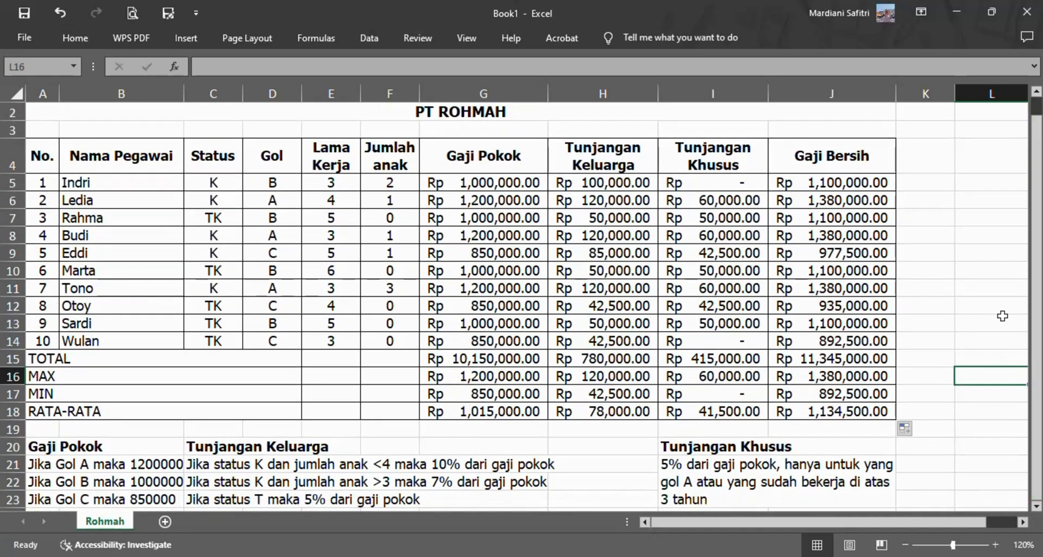